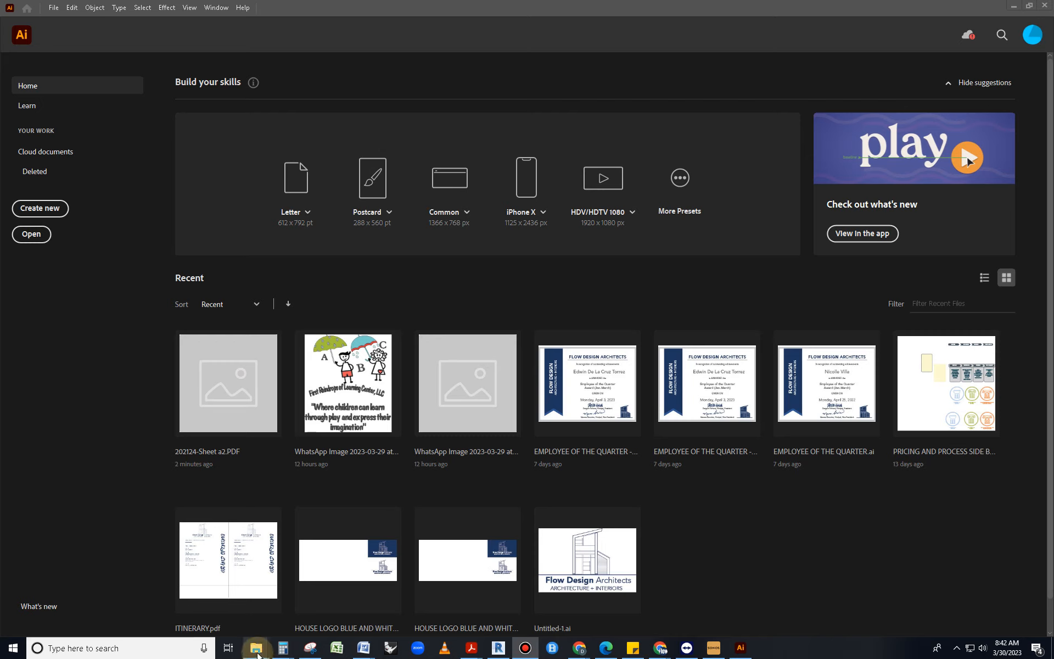
# Page through the Sheet a1 to a6 PDFs in Acrobat, ending back on a1
pyautogui.click(258, 650)
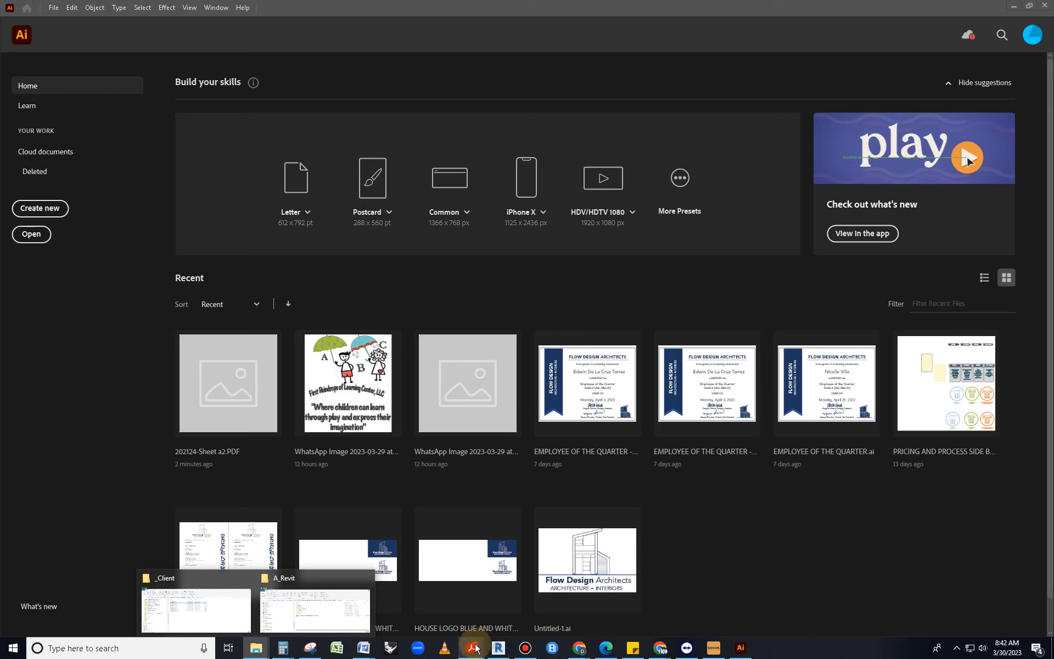
pyautogui.moveTo(472, 648)
pyautogui.click(125, 568)
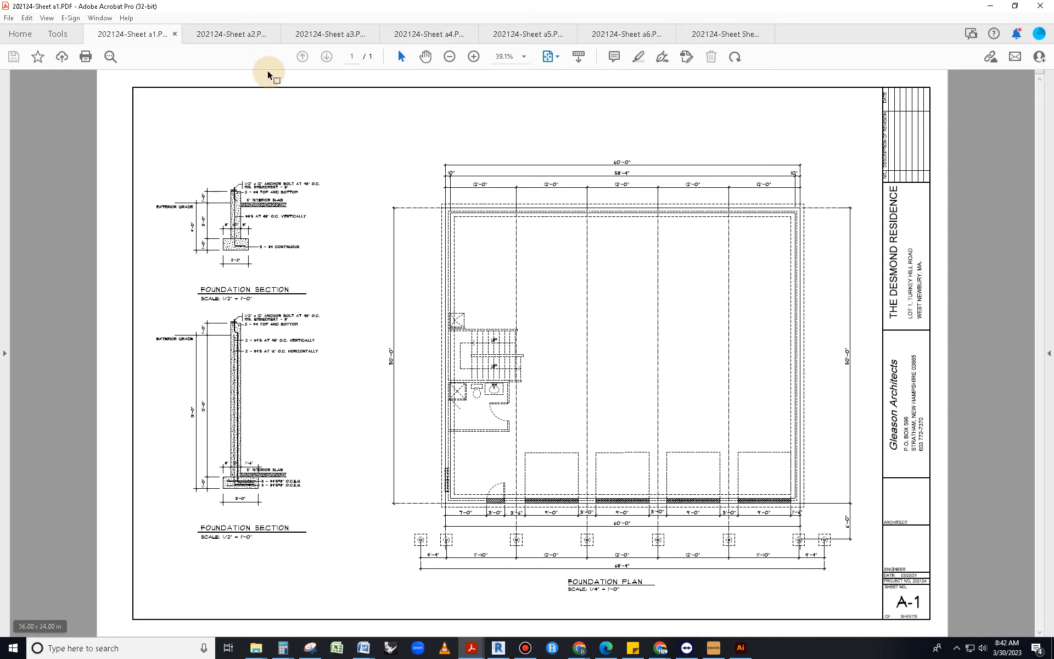
pyautogui.click(239, 35)
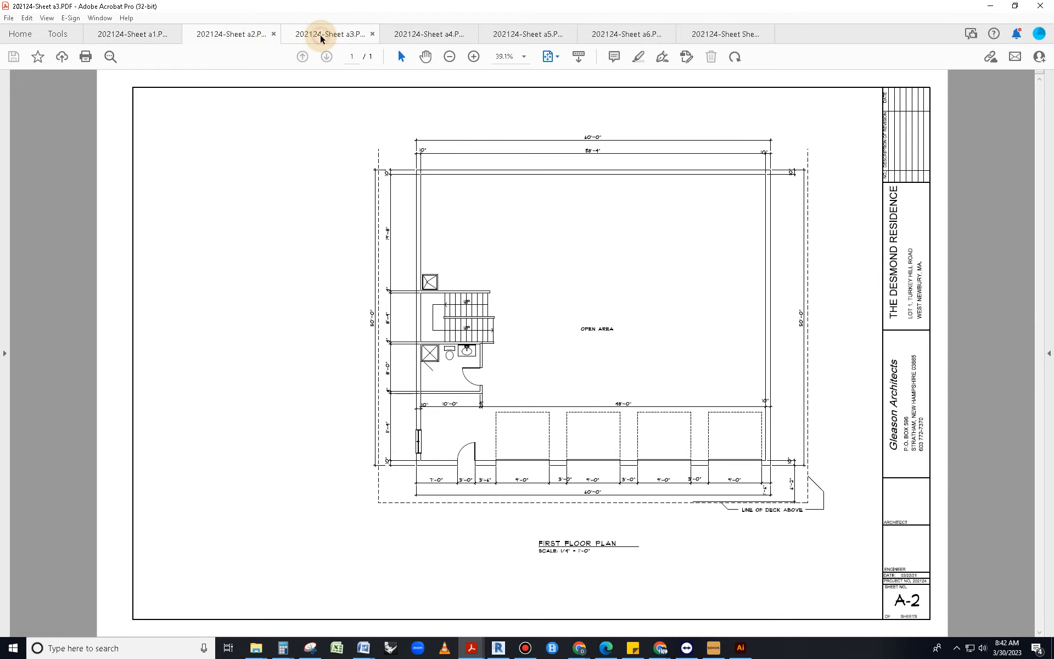
pyautogui.click(321, 34)
pyautogui.click(417, 34)
pyautogui.click(561, 34)
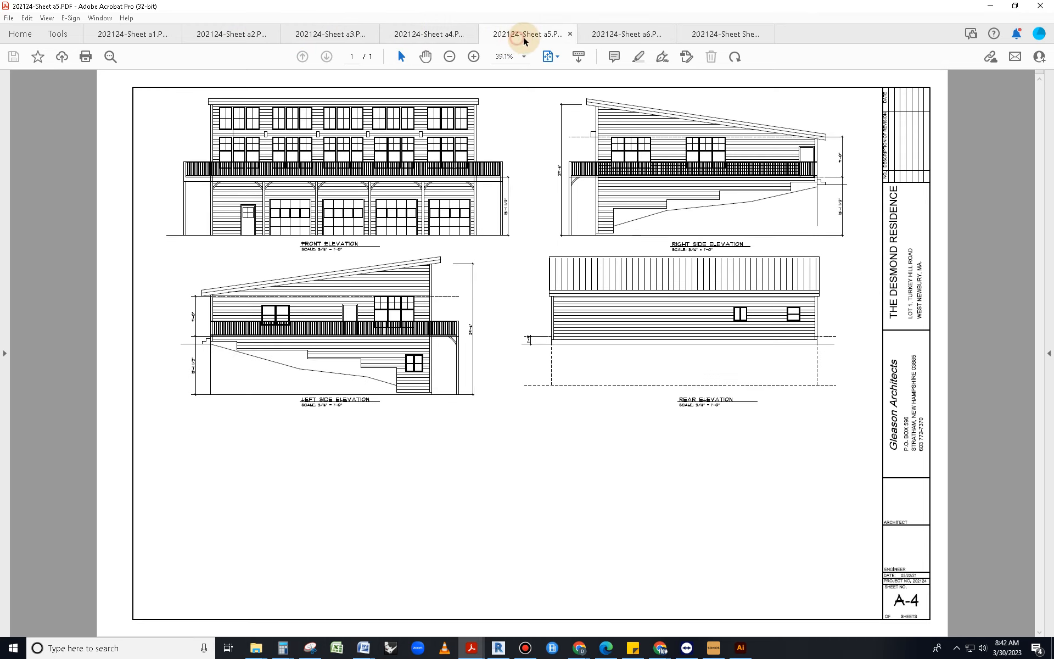
pyautogui.click(640, 40)
pyautogui.click(134, 34)
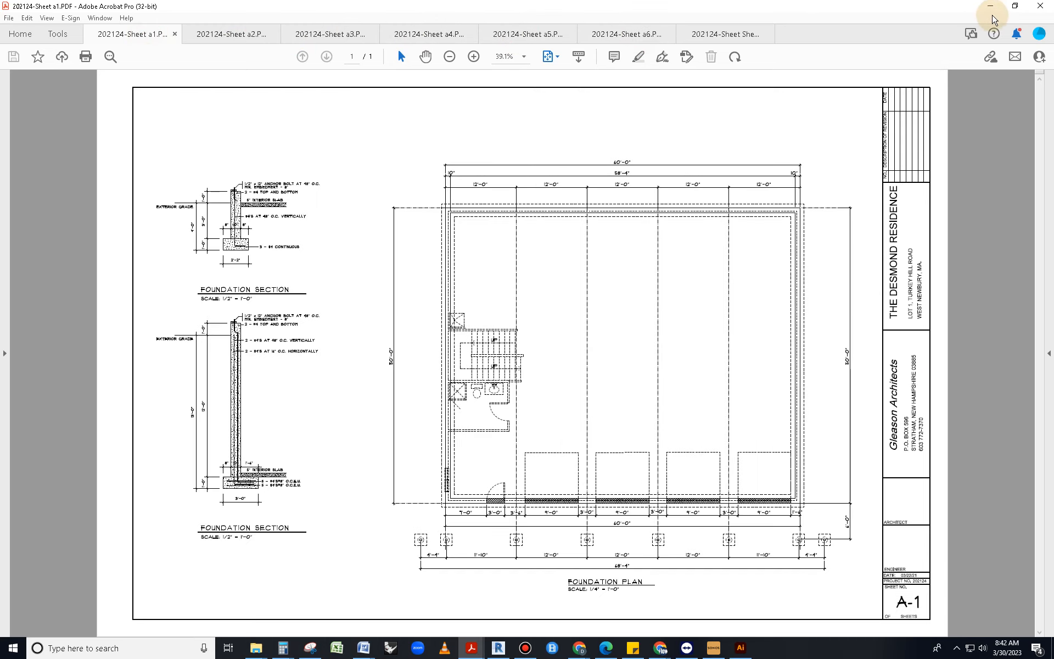
# Minimise Acrobat and bring the _Client folder window forward
pyautogui.click(993, 10)
pyautogui.moveTo(256, 648)
pyautogui.click(195, 607)
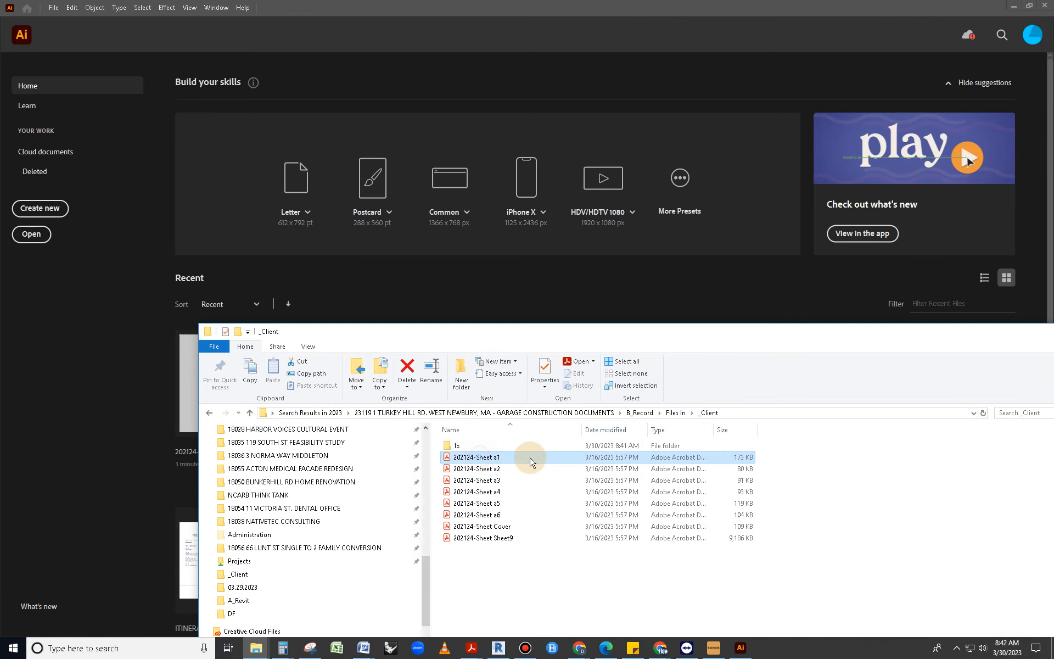
# Drag 202124-Sheet a1 from the _Client folder into Illustrator to open it
pyautogui.click(513, 459)
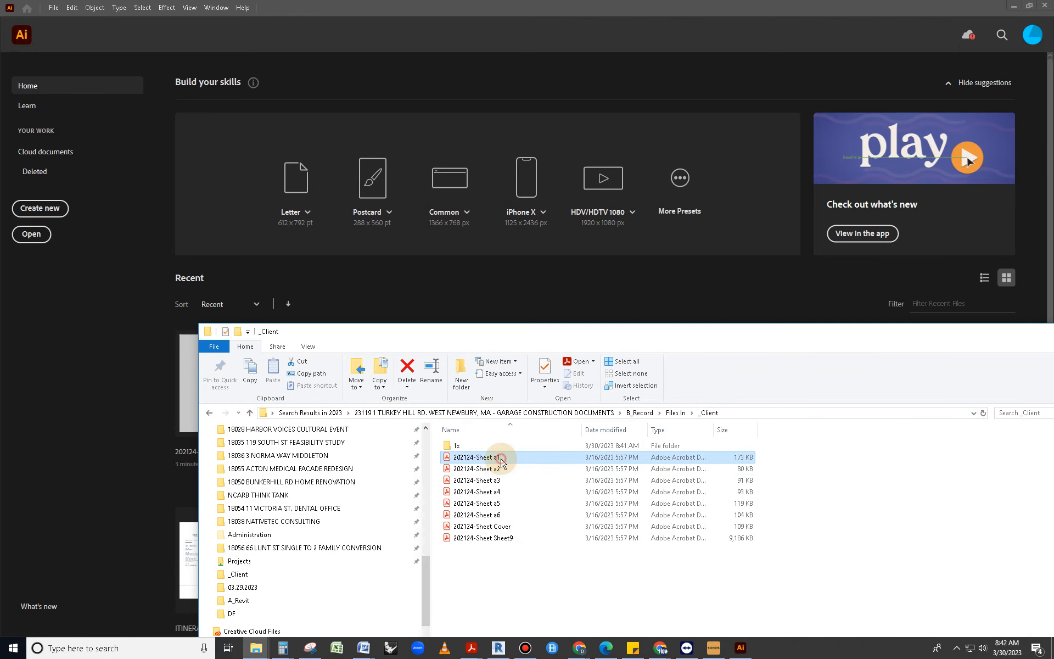
pyautogui.moveTo(513, 462); pyautogui.dragTo(344, 74)
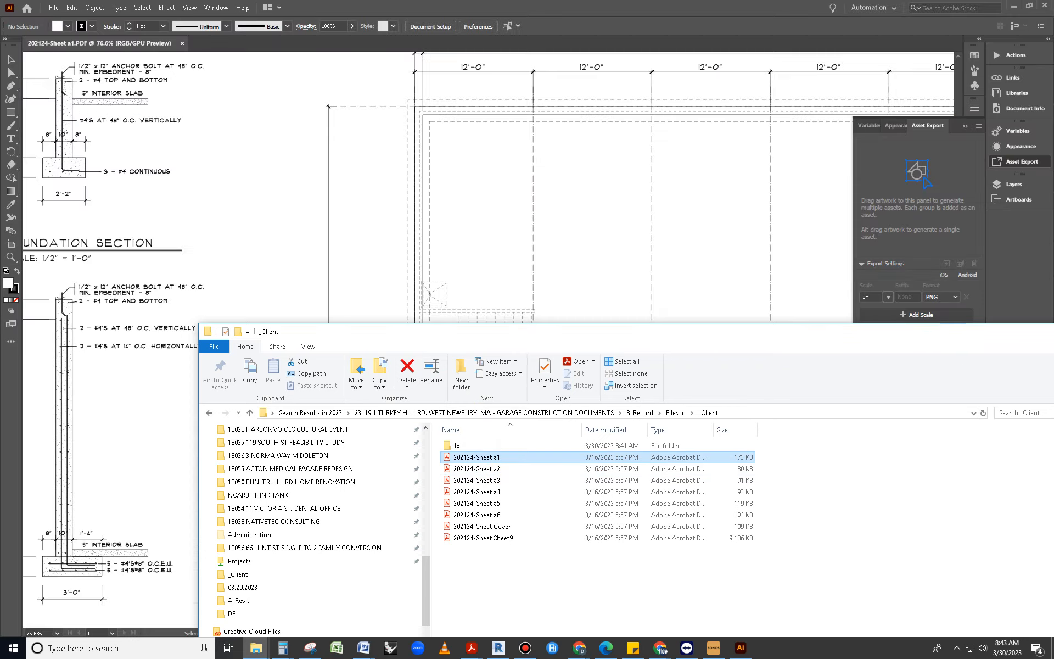
pyautogui.hscroll(5, 620, 413)
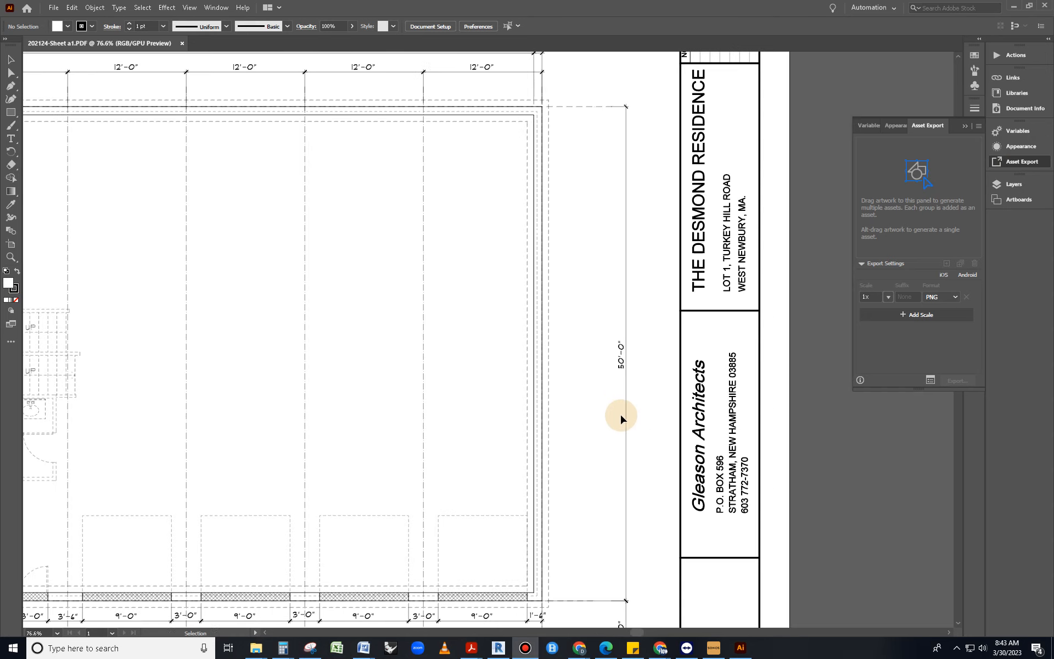
pyautogui.hscroll(-1, 615, 412)
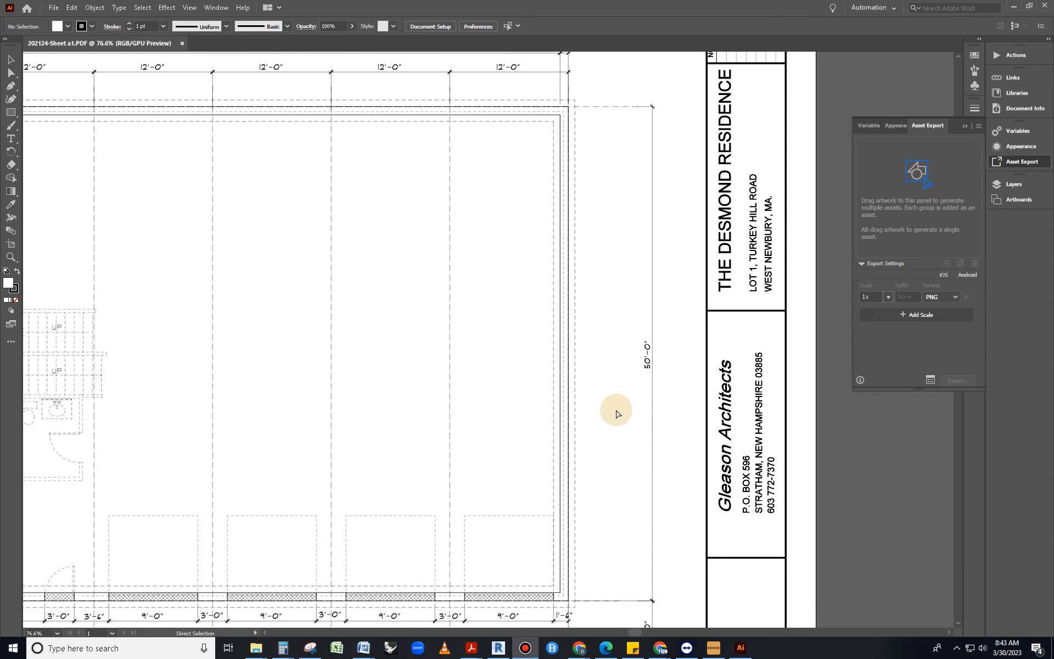
# Zoom in to check the vertical 50'-0" dimension, then zoom back out and deselect
pyautogui.keyDown('alt'); pyautogui.scroll(3, 659, 415); pyautogui.keyUp('alt')
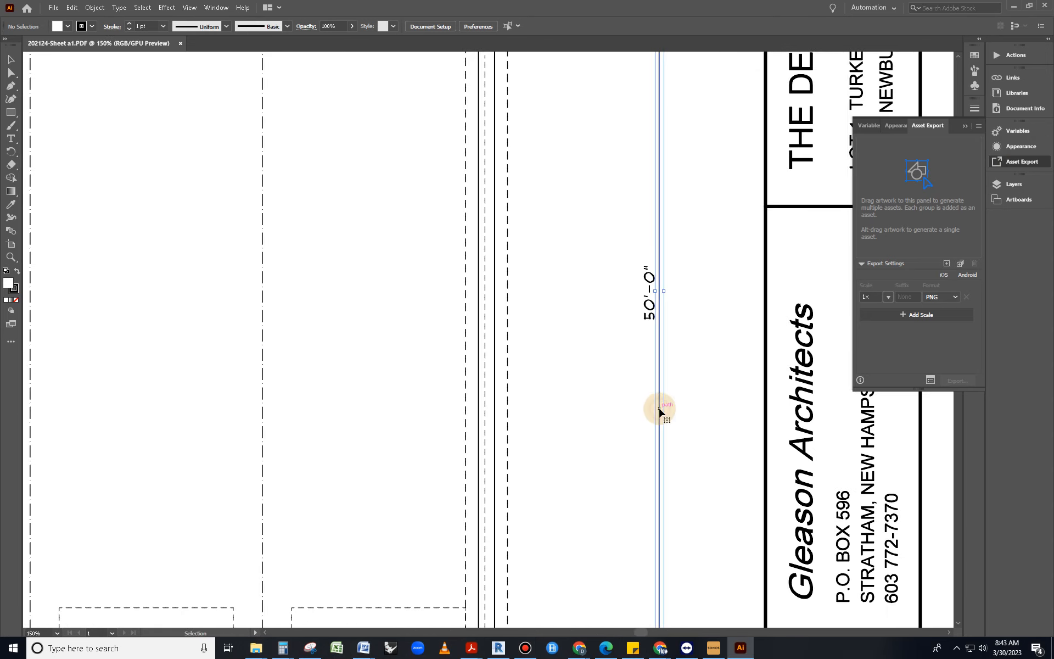
pyautogui.click(659, 411)
pyautogui.click(650, 305)
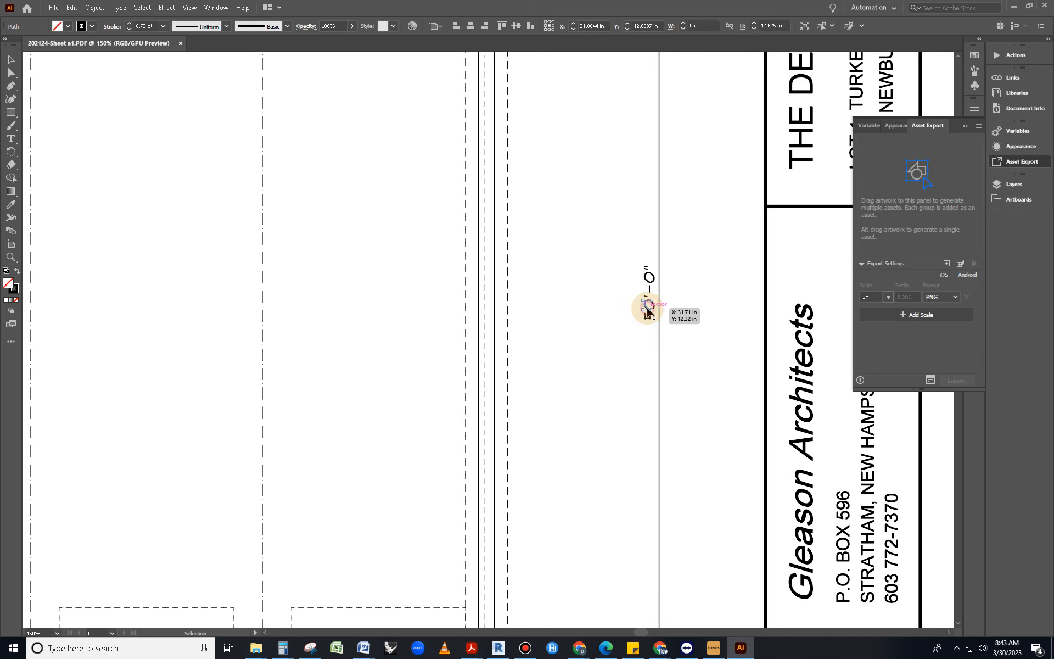
pyautogui.click(659, 379)
pyautogui.keyDown('alt'); pyautogui.scroll(-2, 623, 402); pyautogui.keyUp('alt')
pyautogui.keyDown('alt'); pyautogui.scroll(-2, 621, 405); pyautogui.keyUp('alt')
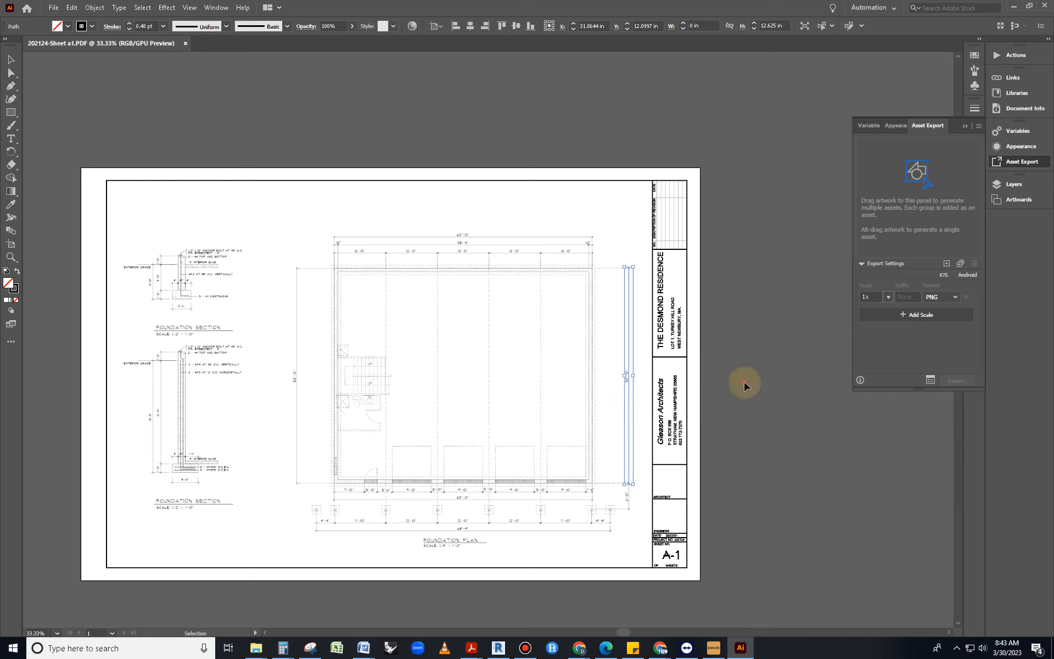
pyautogui.click(735, 386)
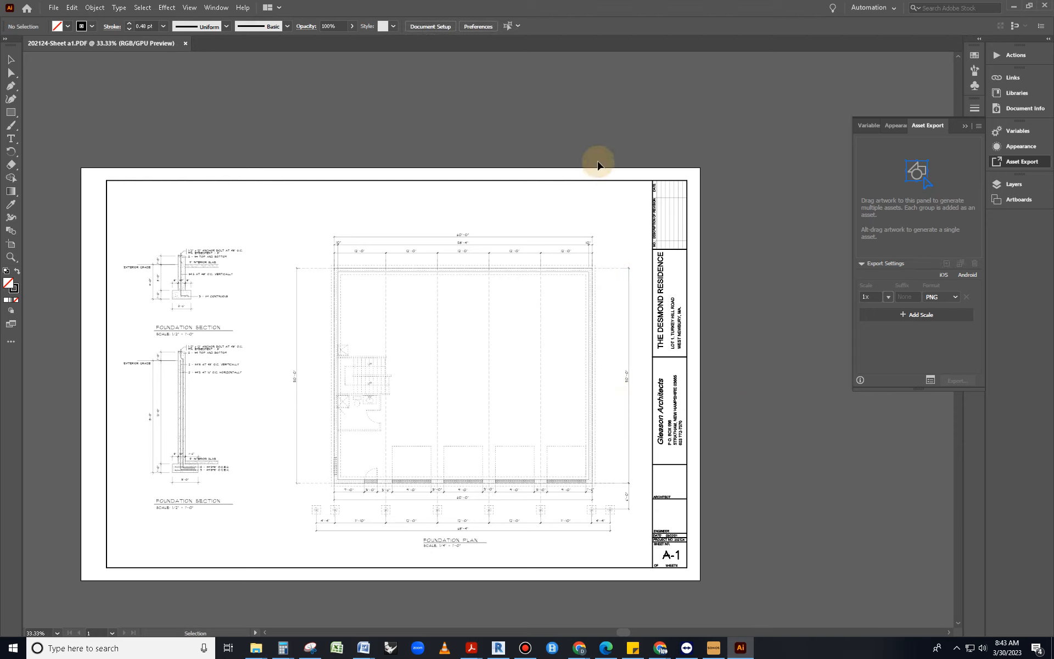
# Start Export As and set the file type to AutoCAD Drawing (*.DWG)
pyautogui.click(54, 8)
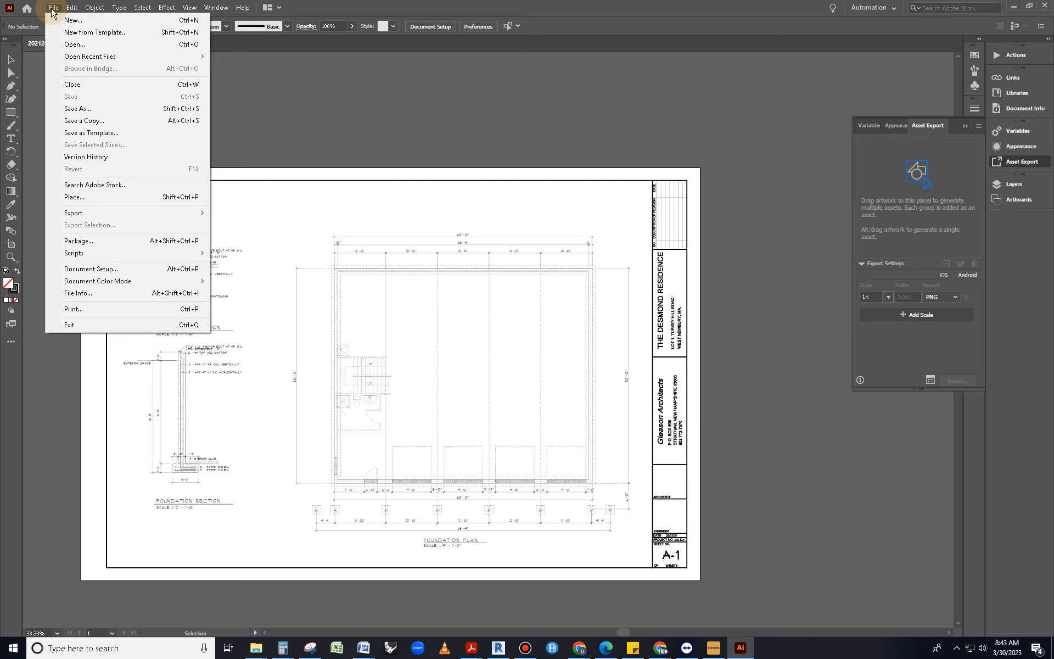
pyautogui.moveTo(115, 213)
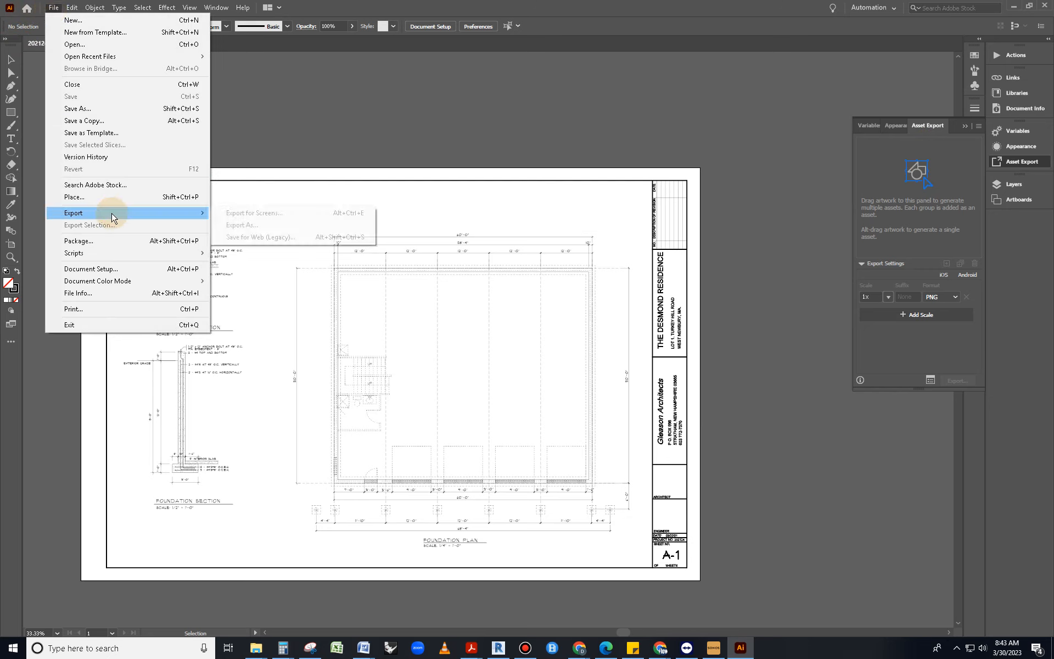
pyautogui.click(260, 230)
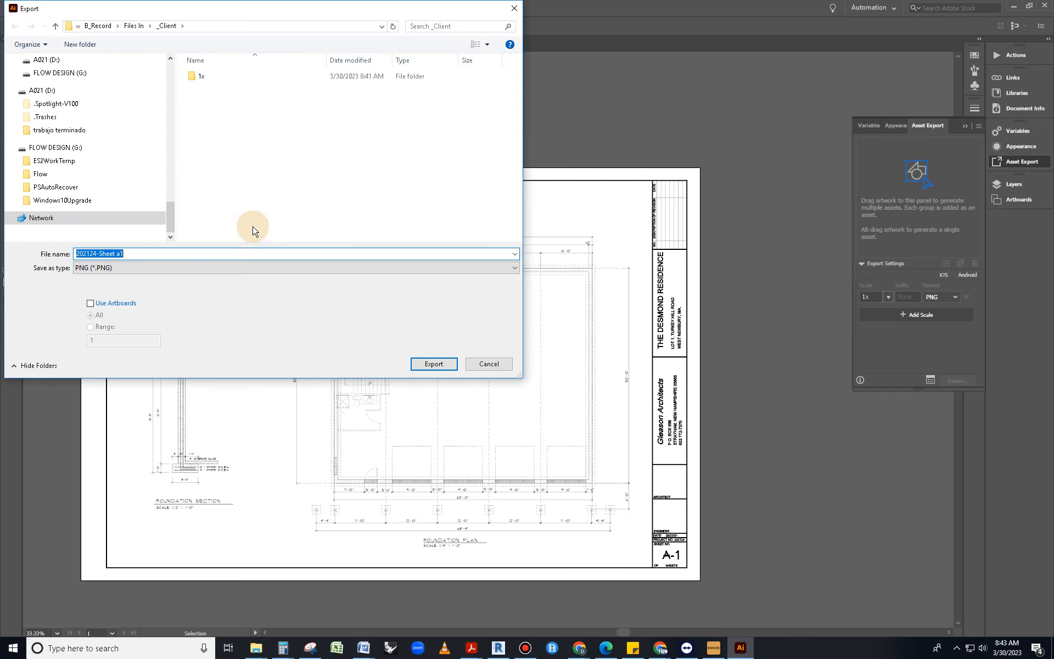
pyautogui.click(159, 267)
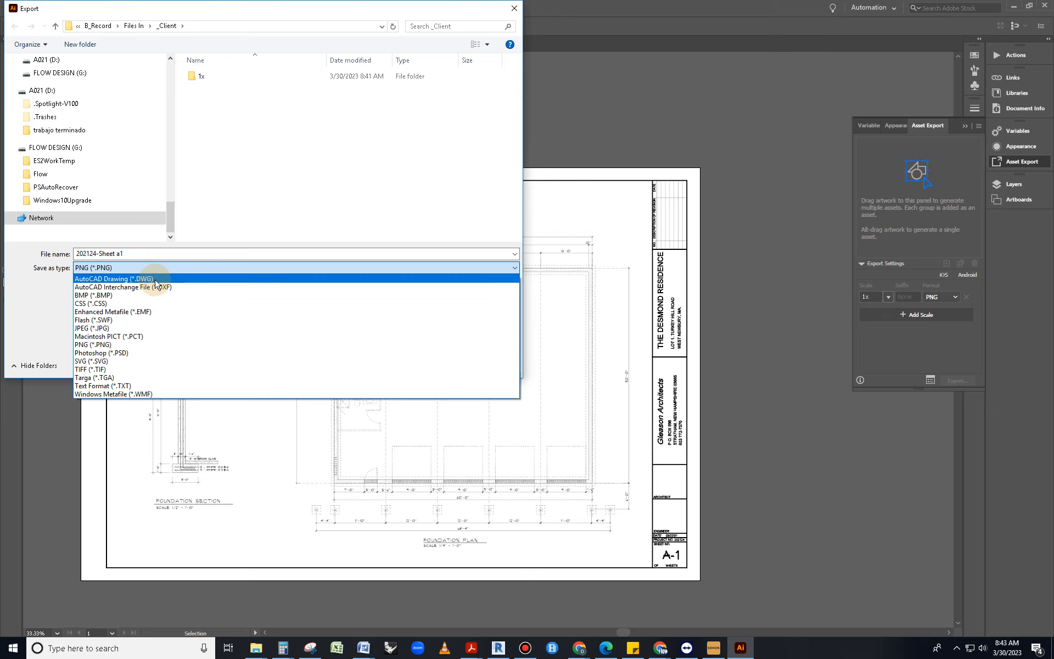
pyautogui.click(156, 280)
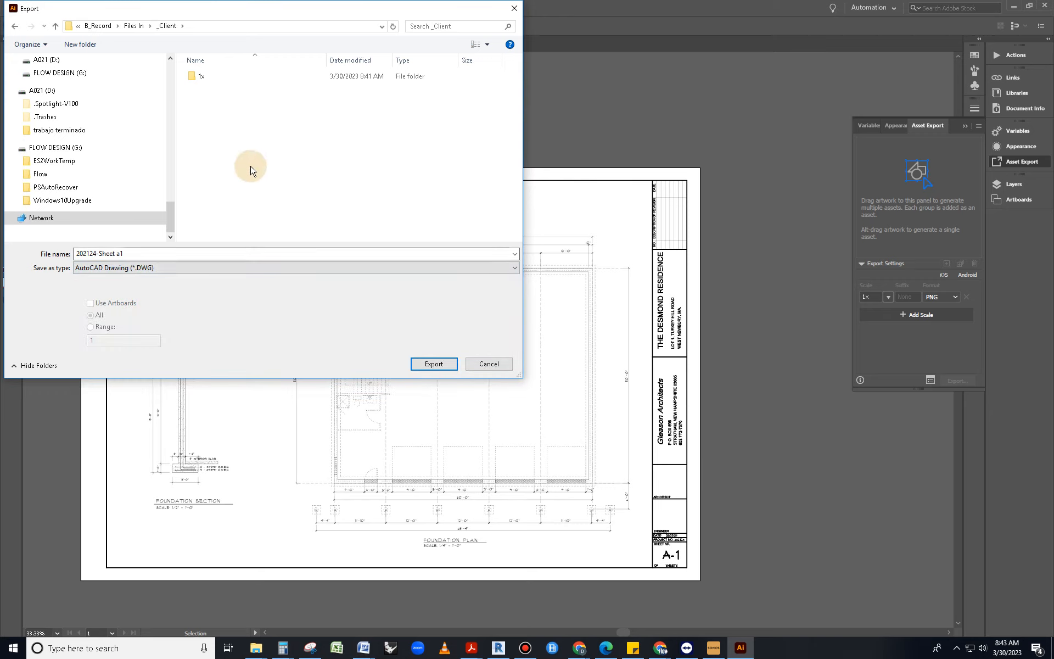
# Export into the _Client folder and accept the default DXF/DWG options
pyautogui.click(200, 77)
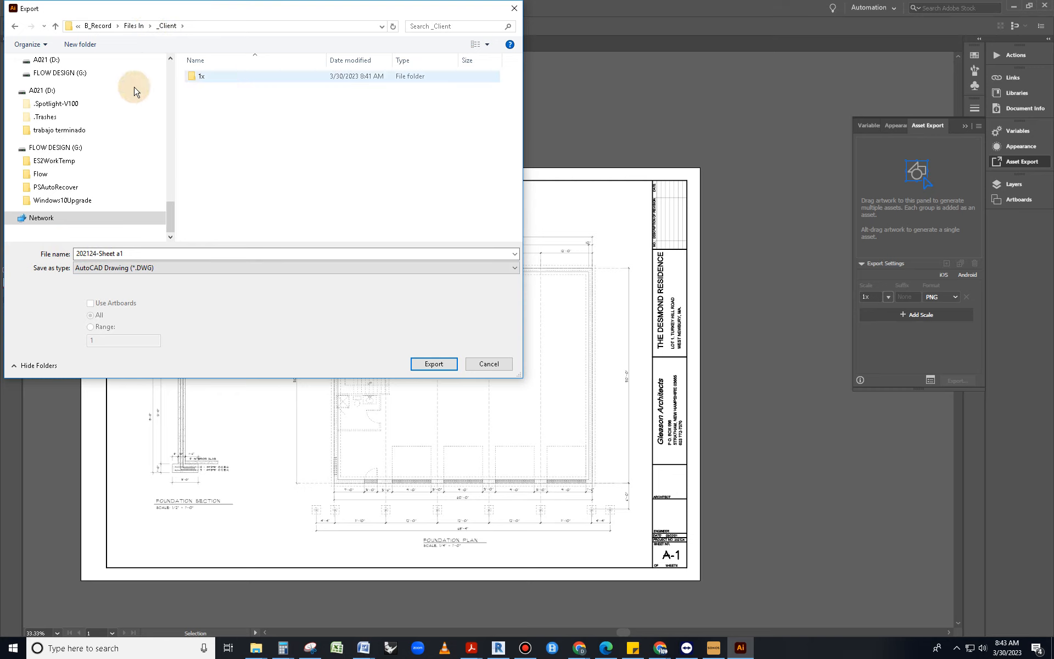
pyautogui.scroll(5, 66, 170)
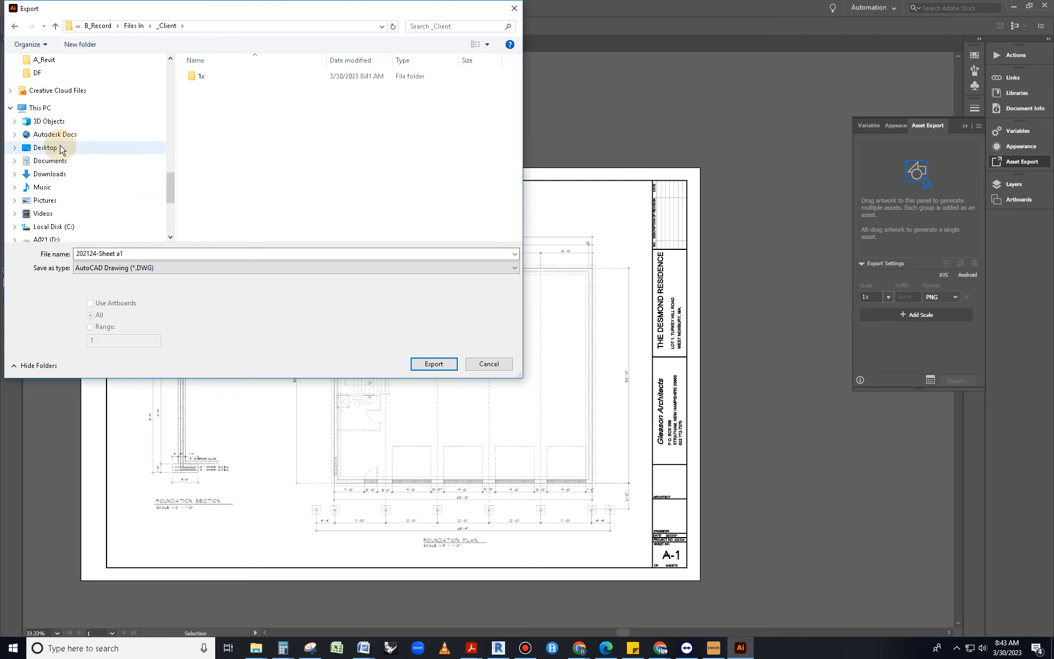
pyautogui.click(137, 27)
pyautogui.doubleClick(201, 77)
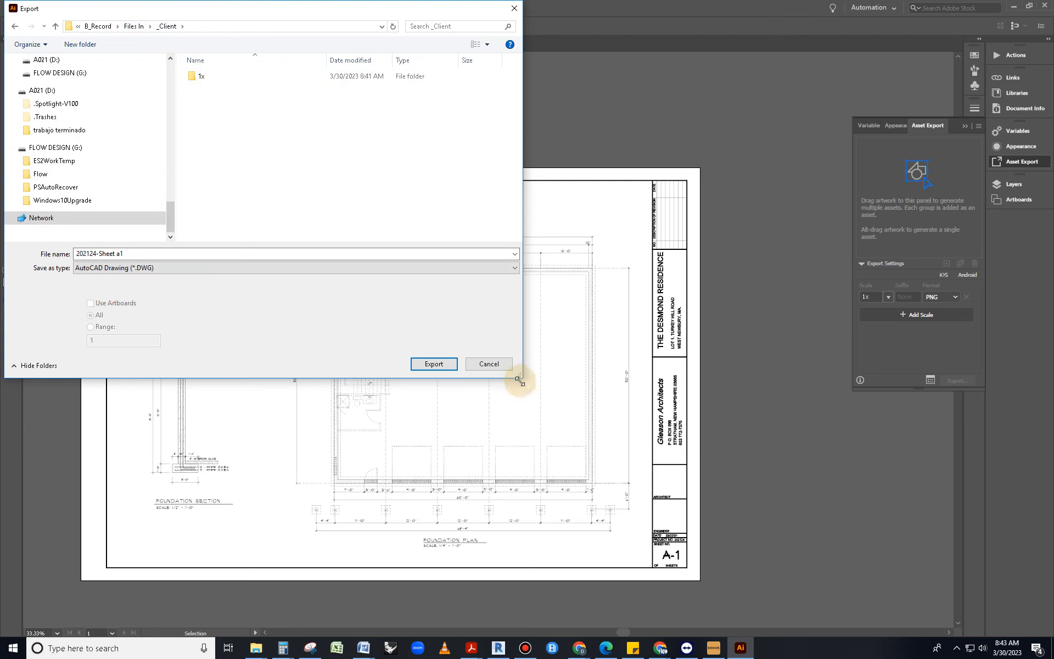
pyautogui.click(433, 364)
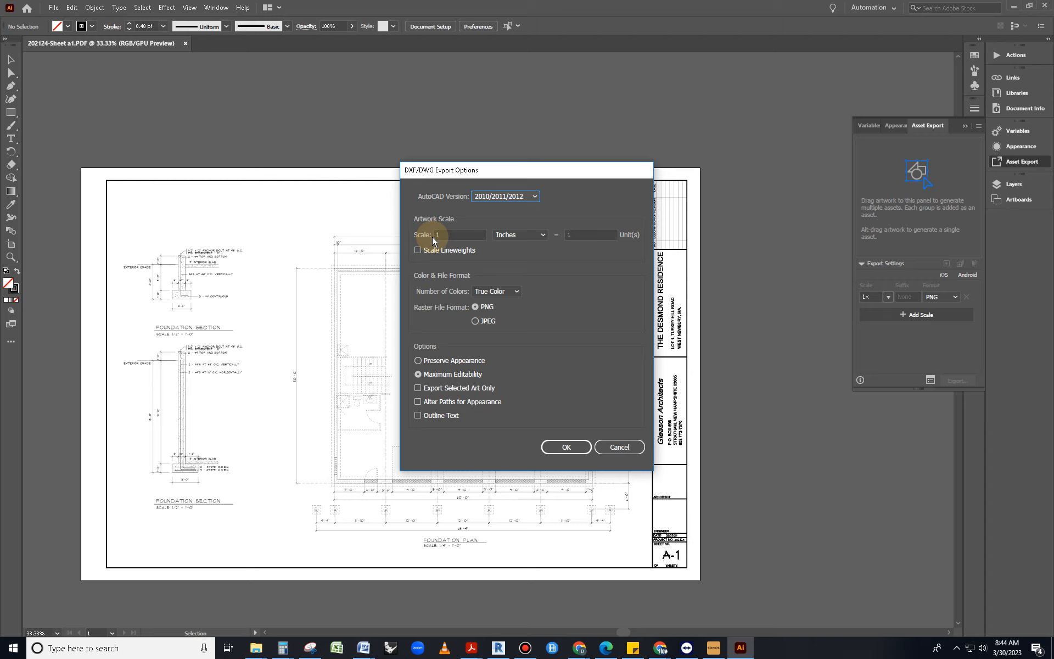
pyautogui.click(567, 448)
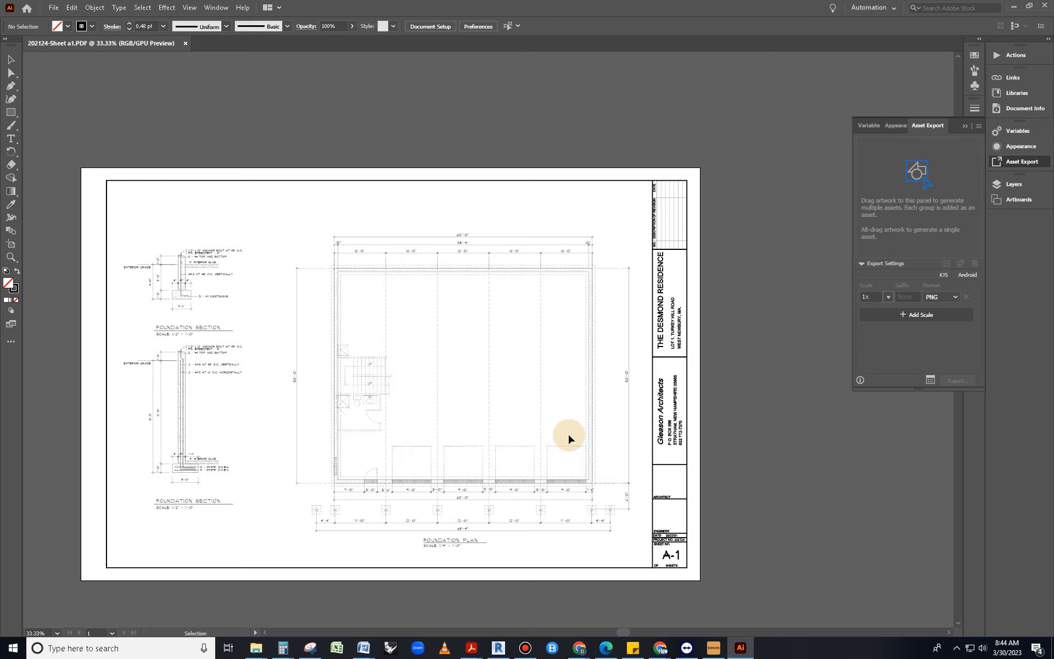
# Confirm the 1,454 KB 202124-Sheet a1 AutoCAD Drawing in _Client, then switch to Revit
pyautogui.moveTo(252, 651)
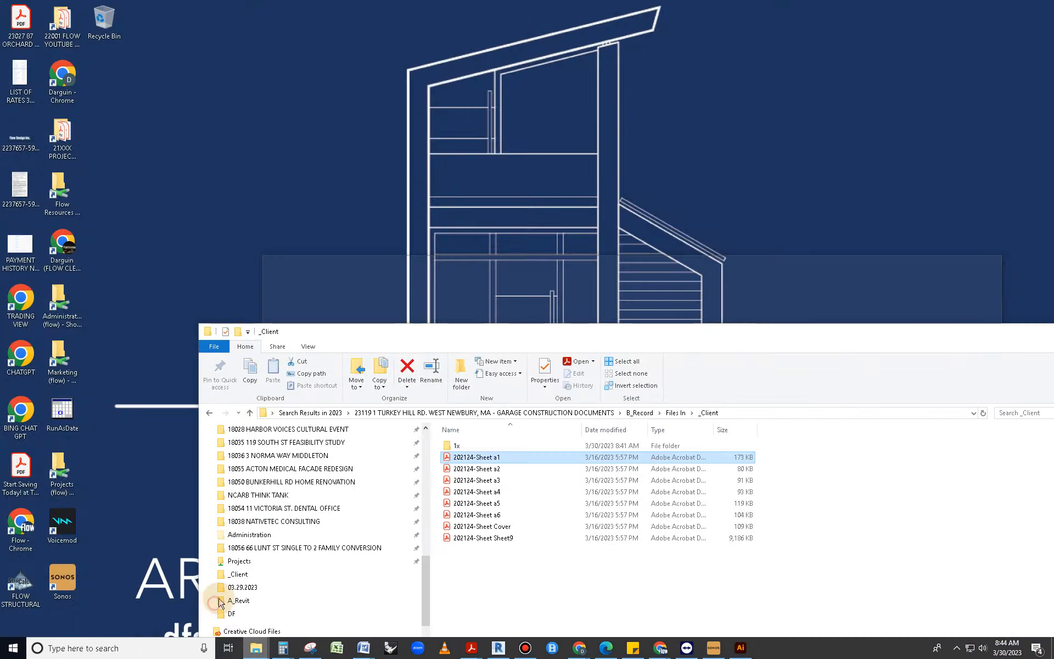
pyautogui.click(207, 607)
pyautogui.click(495, 457)
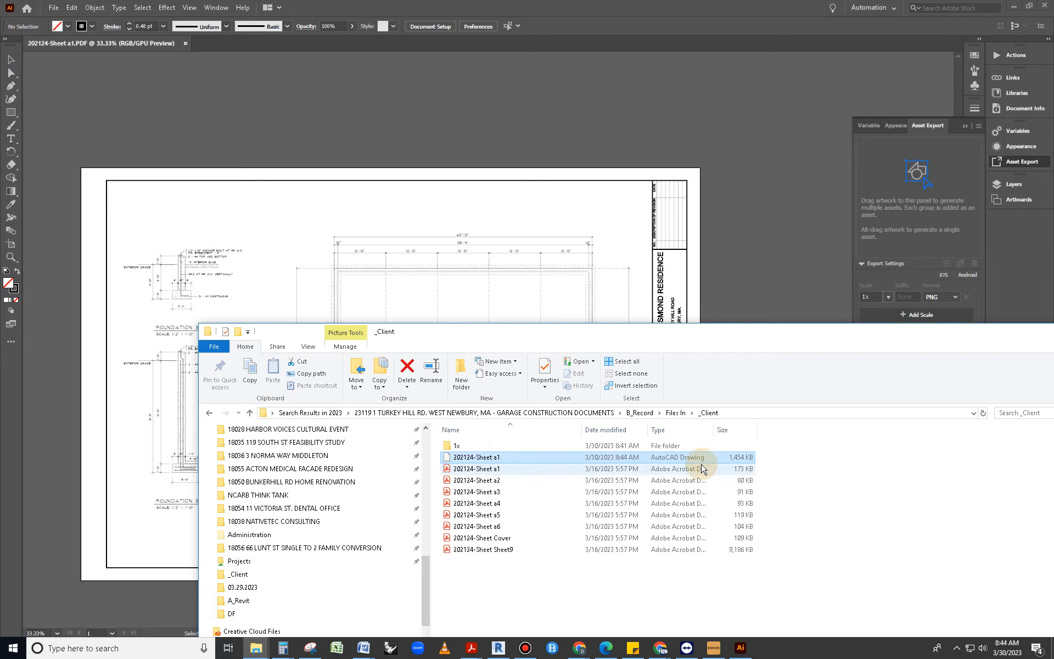
pyautogui.moveTo(715, 341)
pyautogui.mouseDown()
pyautogui.moveTo(784, 289)
pyautogui.moveTo(735, 217)
pyautogui.moveTo(664, 195)
pyautogui.moveTo(604, 197)
pyautogui.mouseUp()
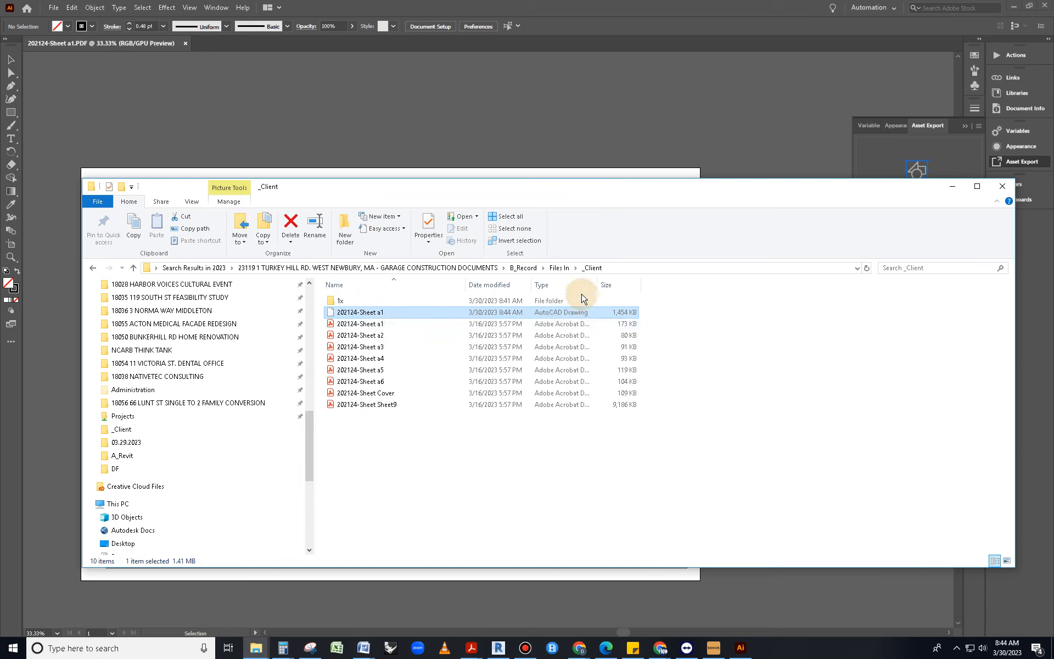
pyautogui.moveTo(597, 284); pyautogui.dragTo(764, 284)
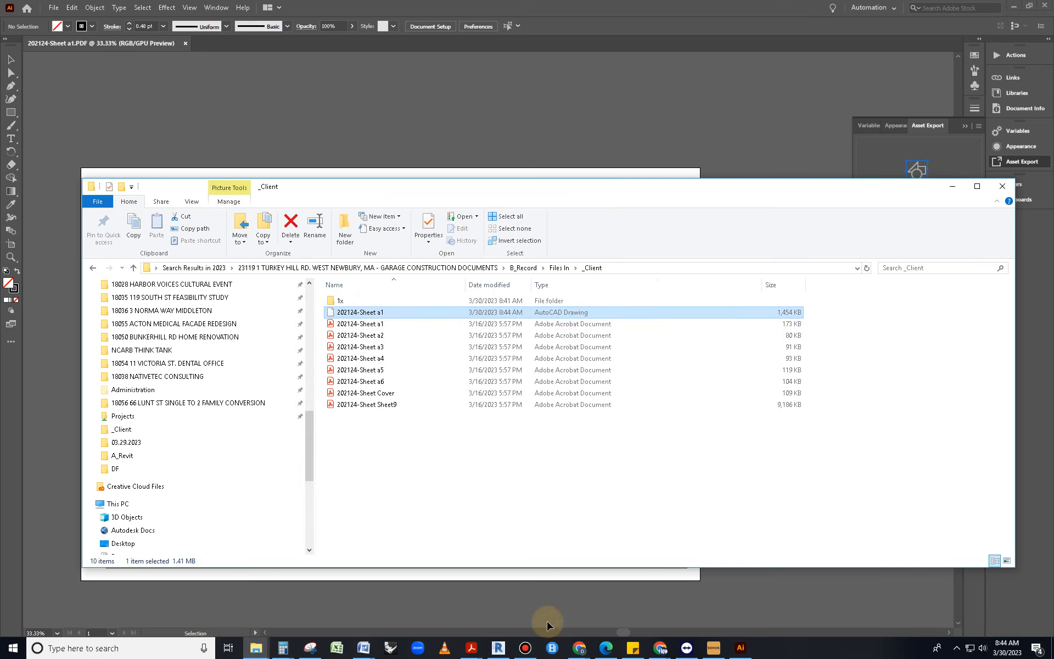
pyautogui.click(502, 650)
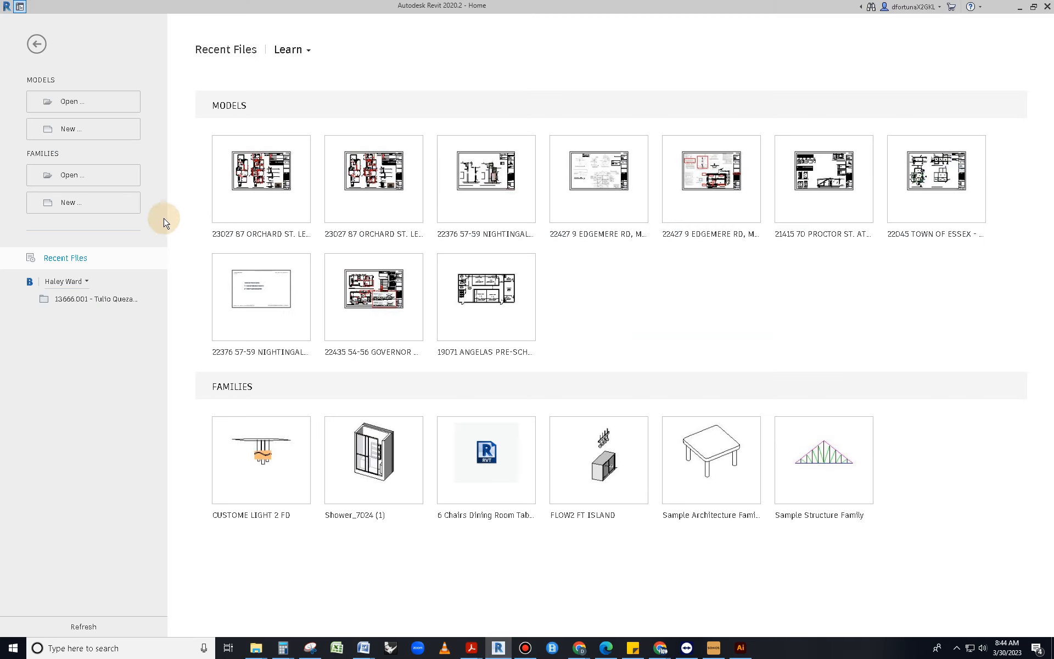
# Show the A_Revit folder with the residential template and copy its folder path
pyautogui.moveTo(254, 650)
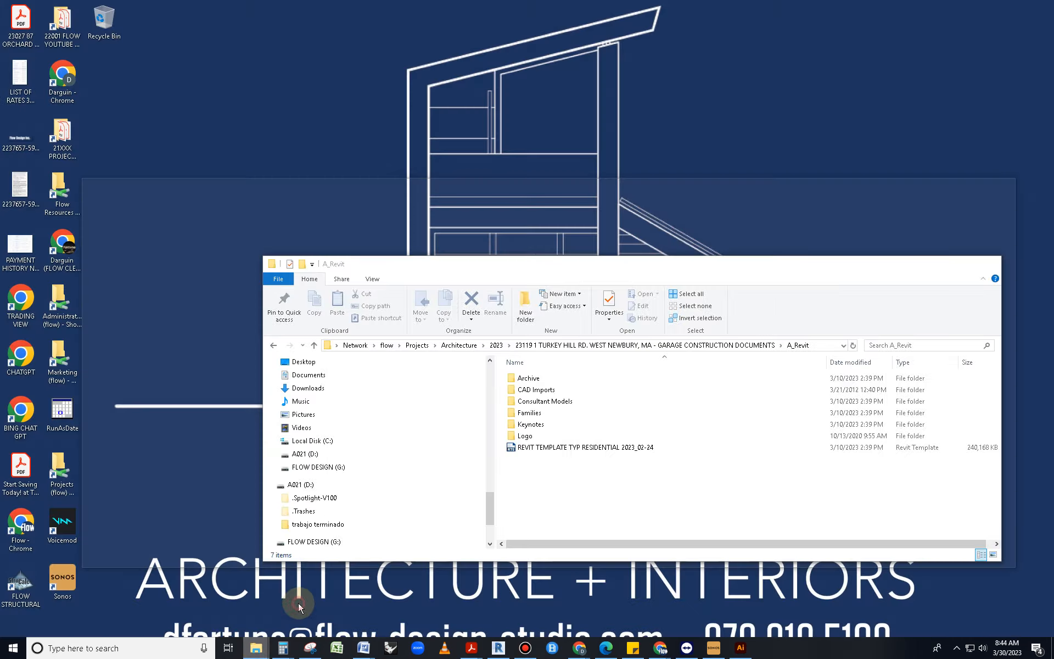
pyautogui.click(298, 602)
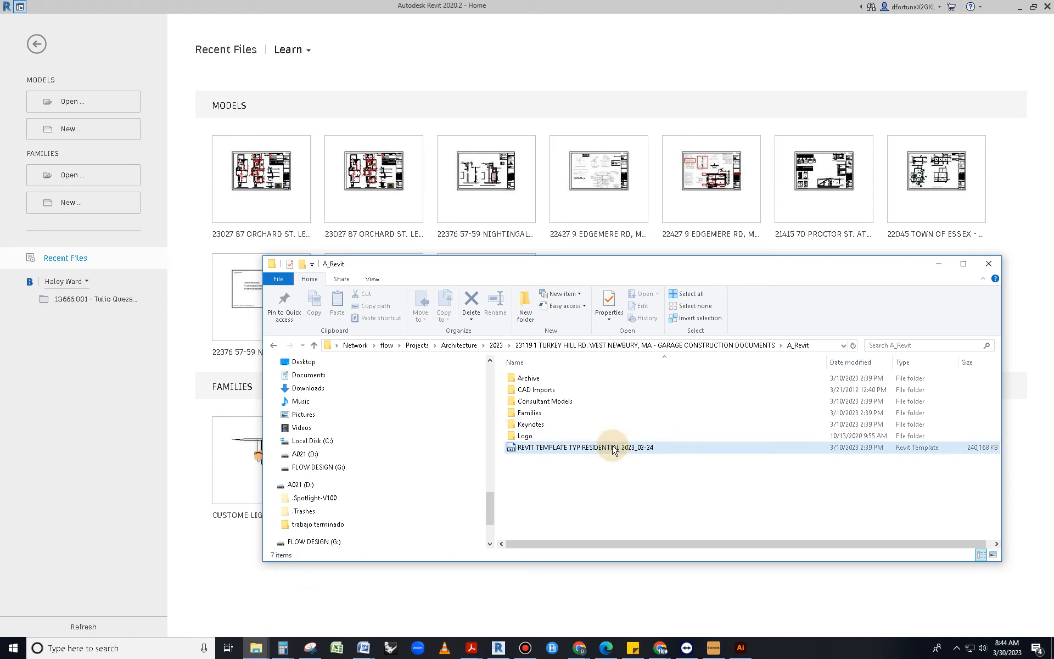
pyautogui.click(586, 447)
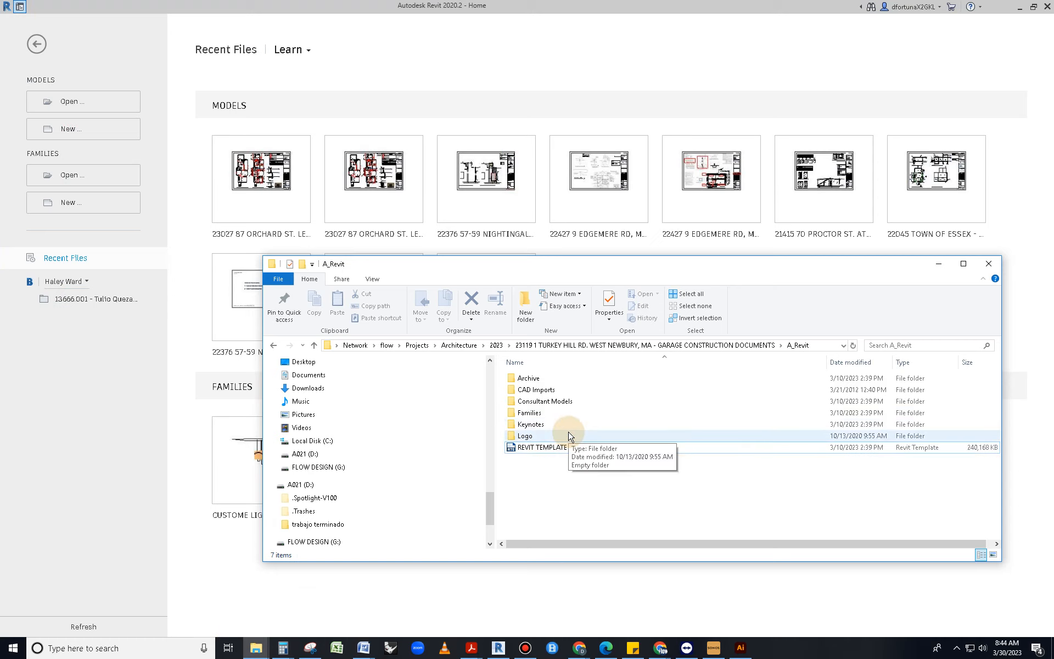
pyautogui.click(828, 348)
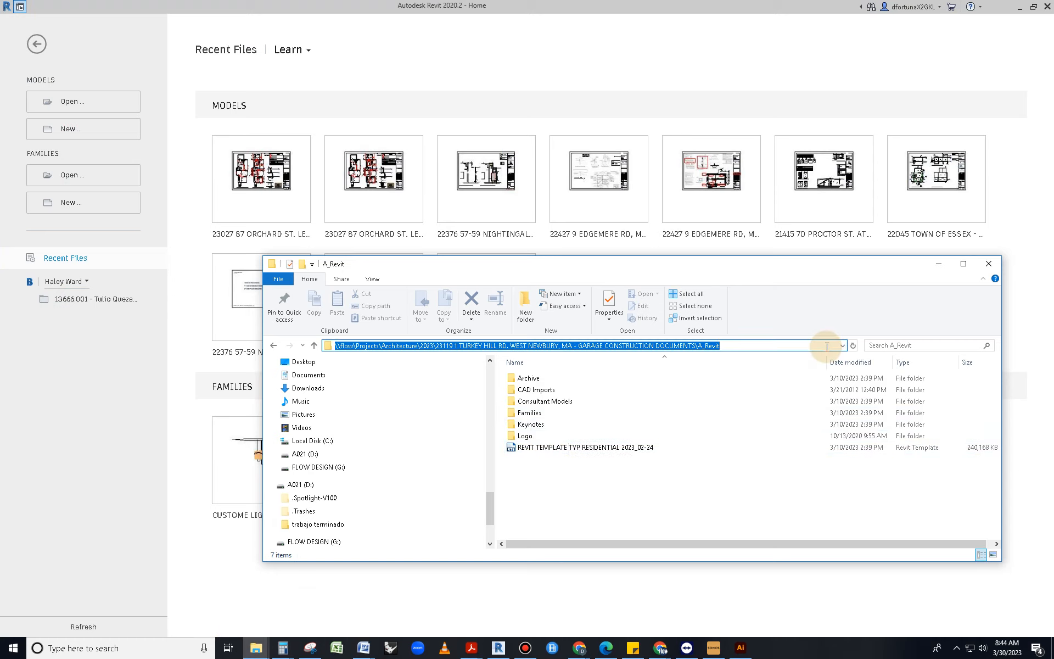
pyautogui.click(795, 478)
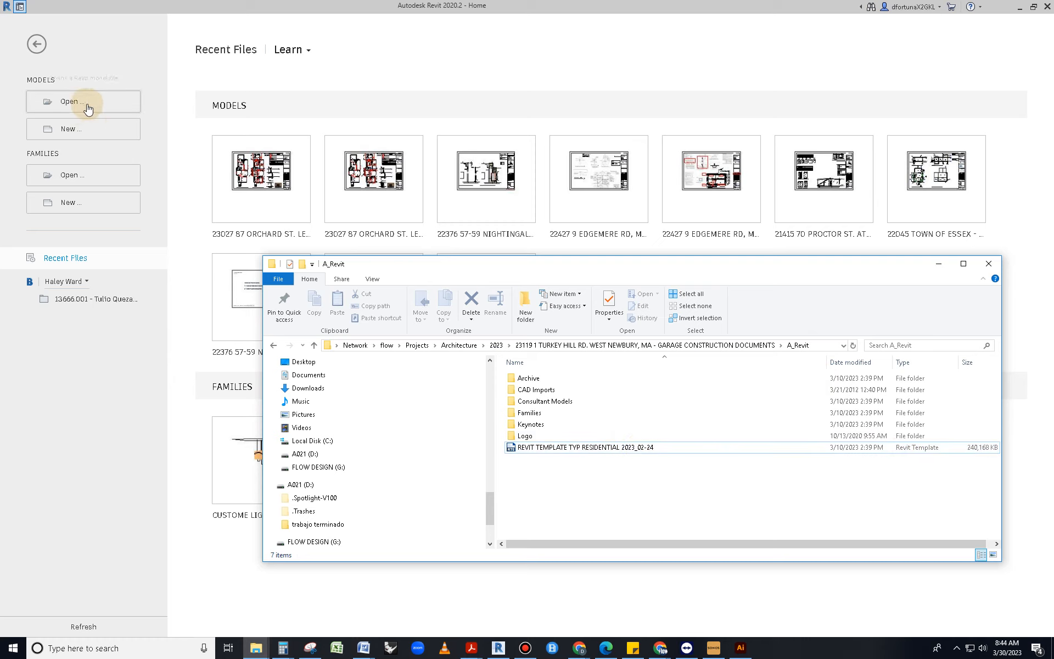
# Create a new project from REVIT TEMPLATE TYP RESIDENTIAL 2023_02-24, browsing via the pasted A_Revit path
pyautogui.click(87, 129)
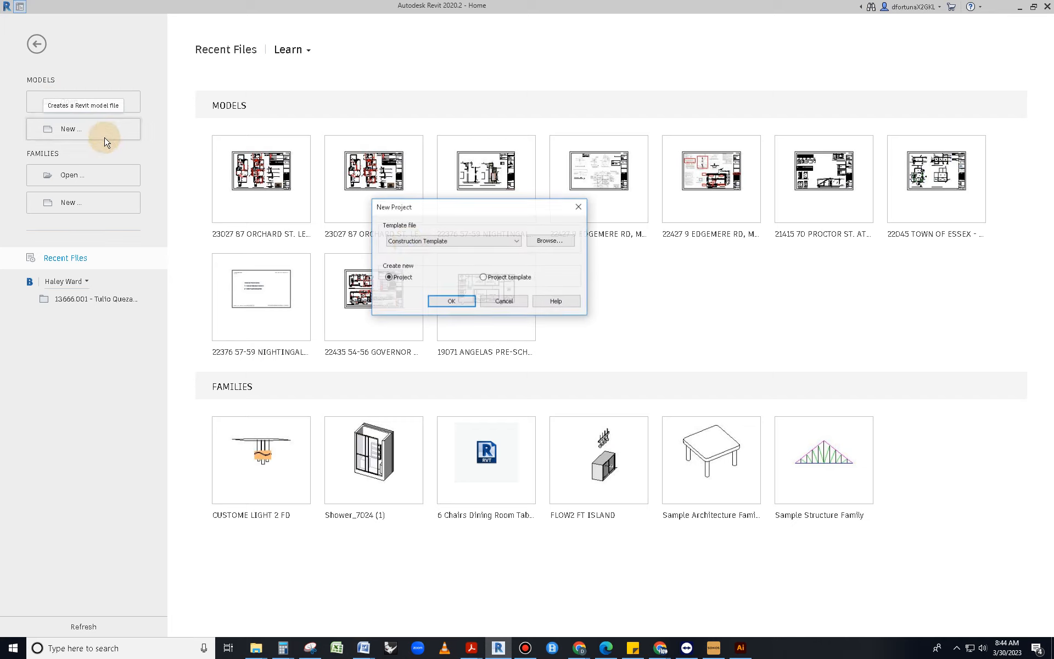
pyautogui.click(538, 242)
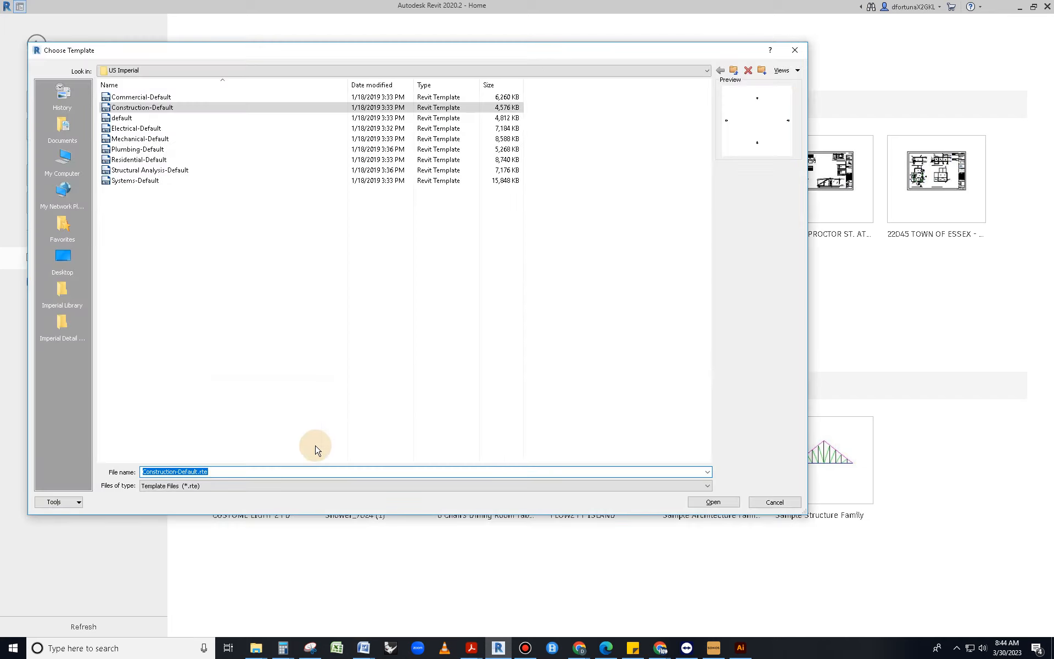
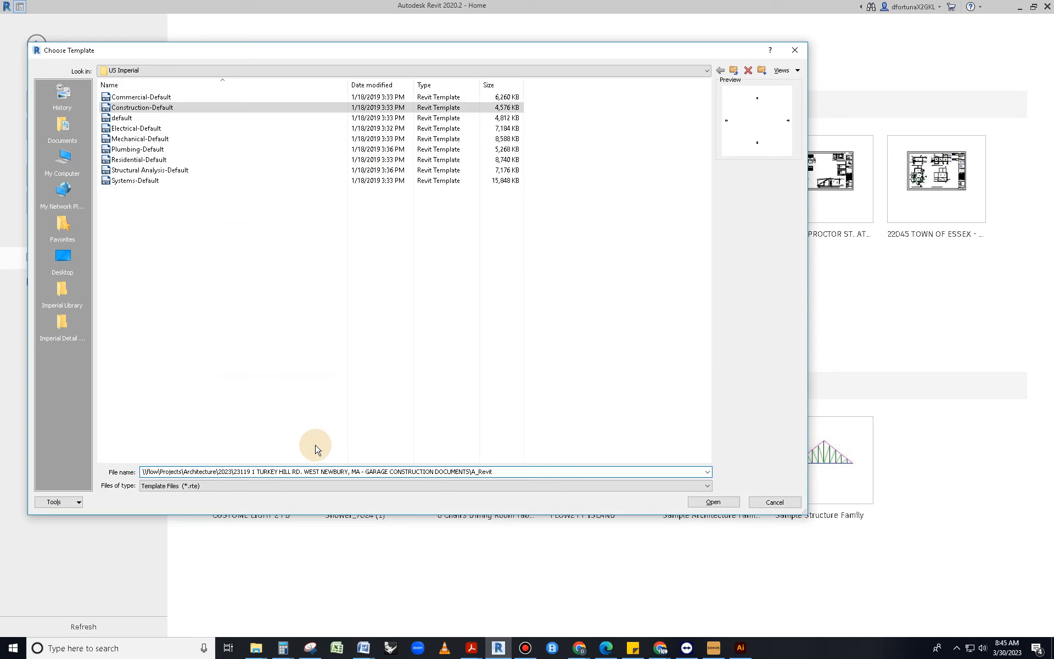
pyautogui.press('Return')
pyautogui.click(201, 160)
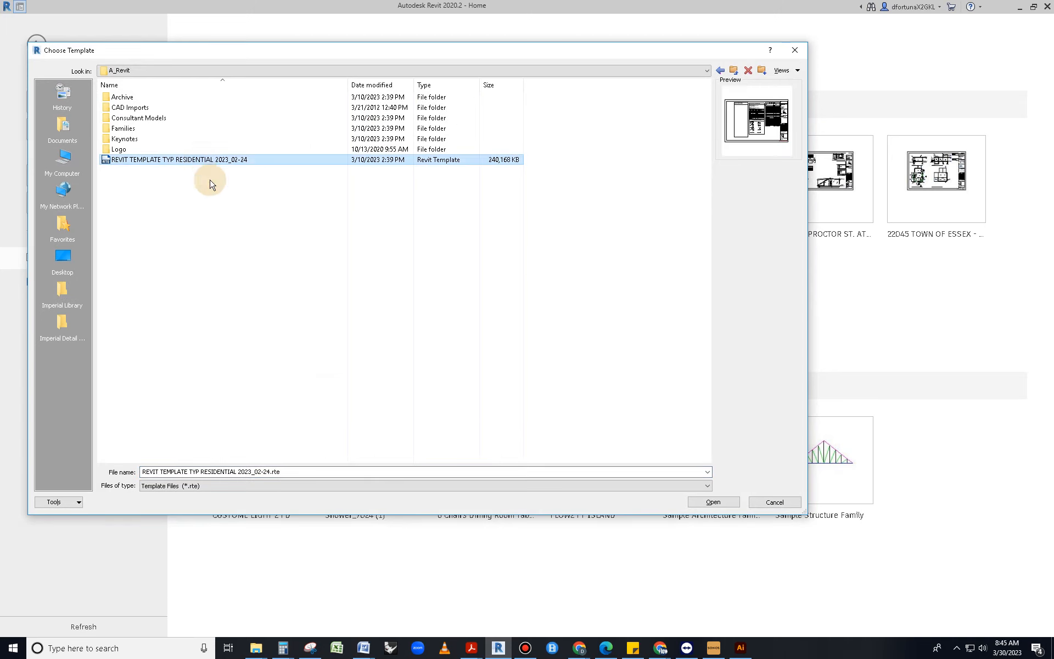
pyautogui.click(715, 502)
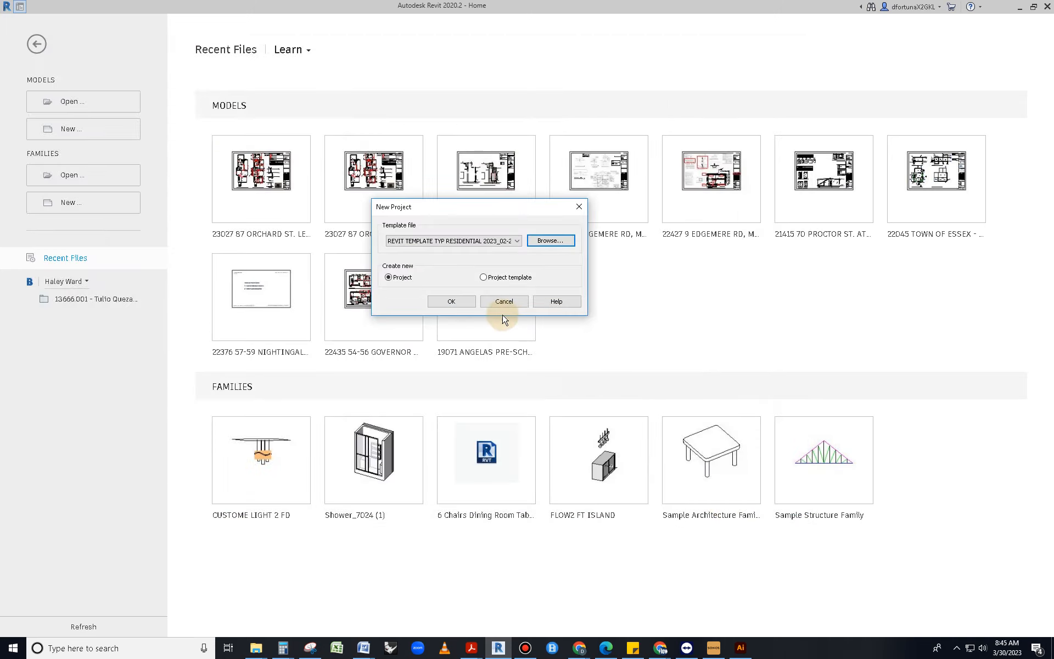
pyautogui.click(451, 303)
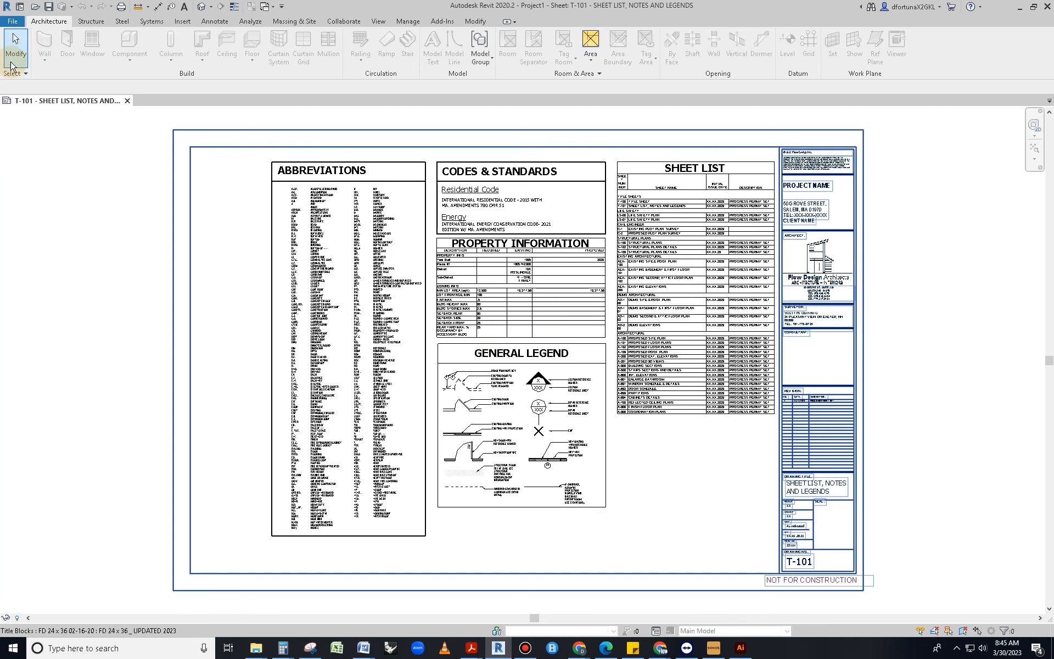
# Start Save As and paste the job name copied from the _Client folder path as file name
pyautogui.click(10, 21)
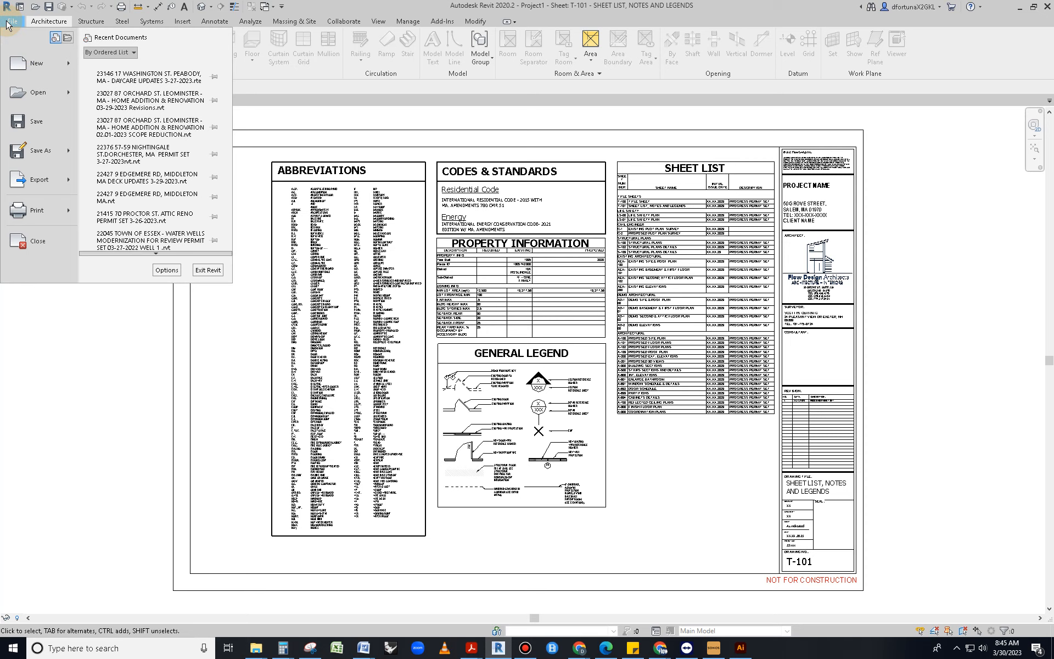
pyautogui.click(31, 149)
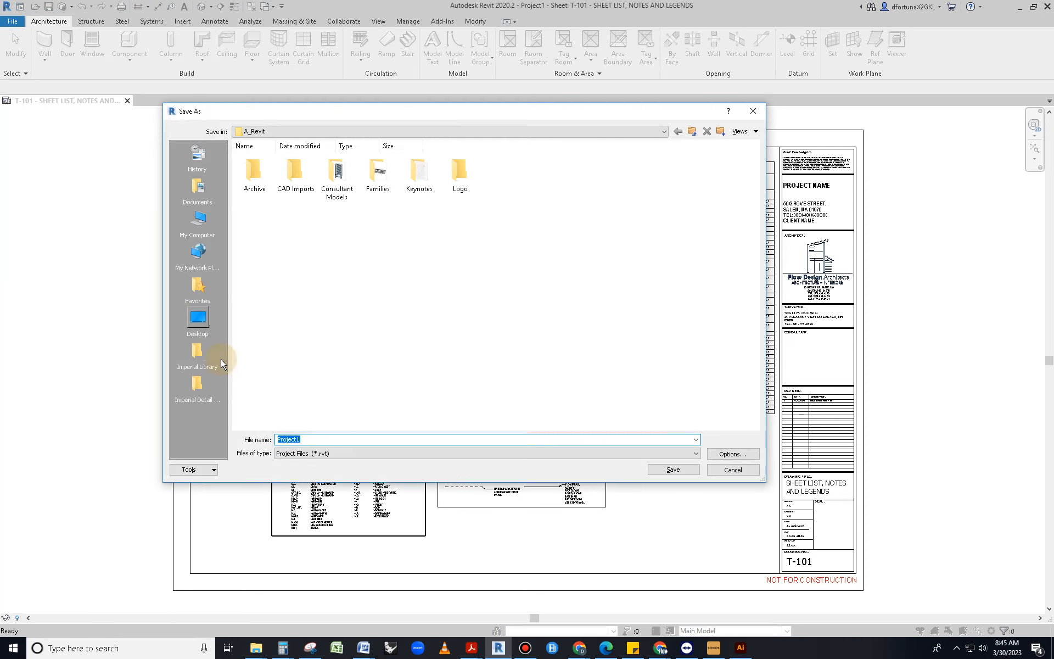
pyautogui.click(257, 649)
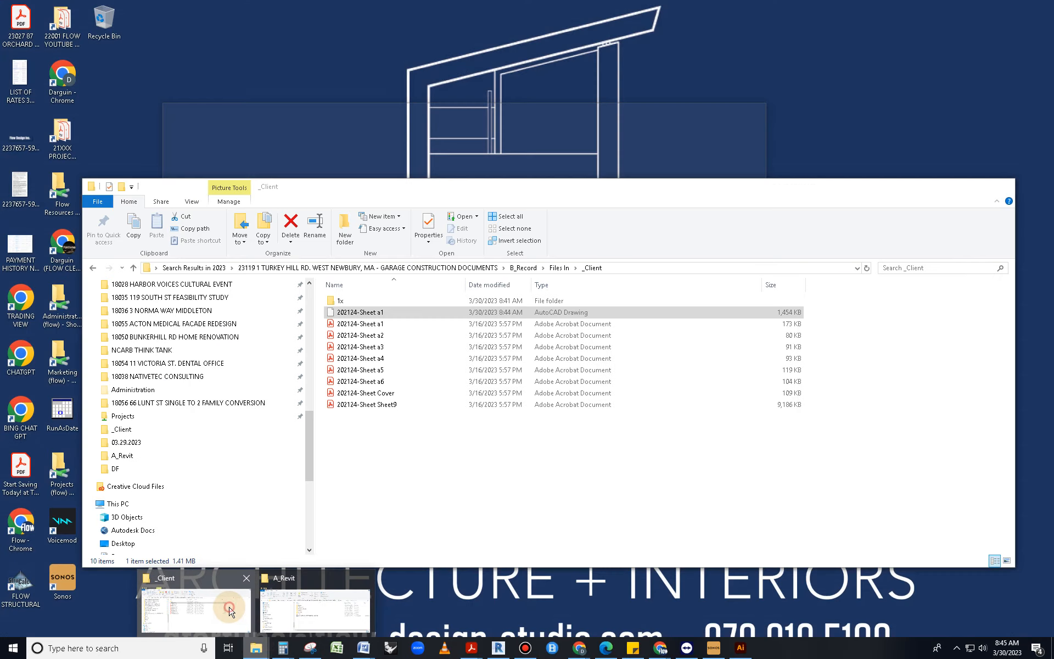
pyautogui.click(228, 607)
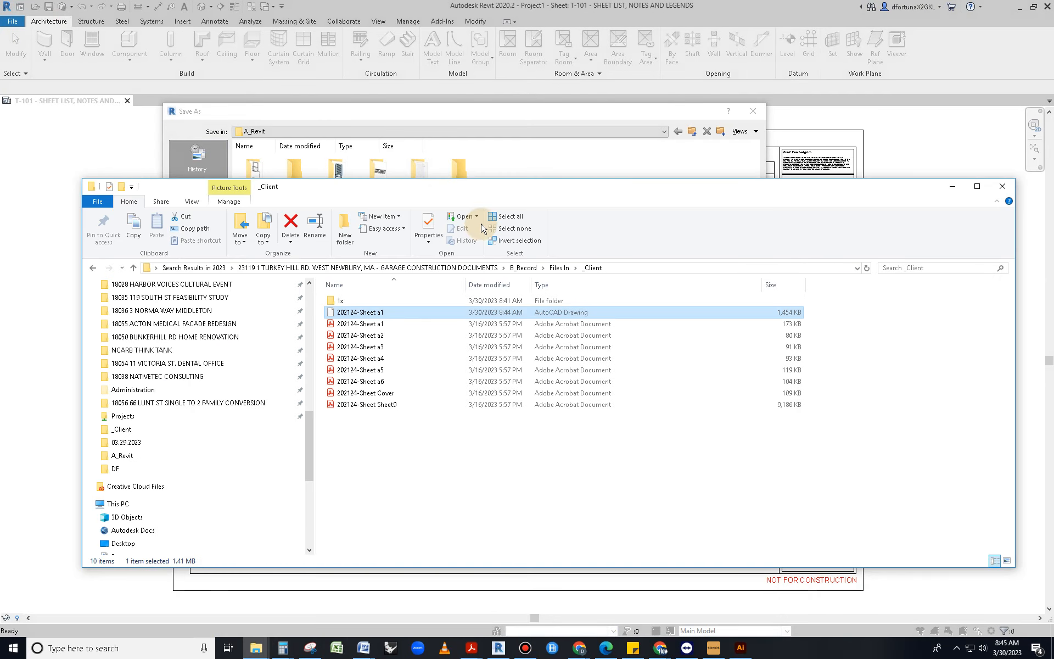
pyautogui.click(647, 267)
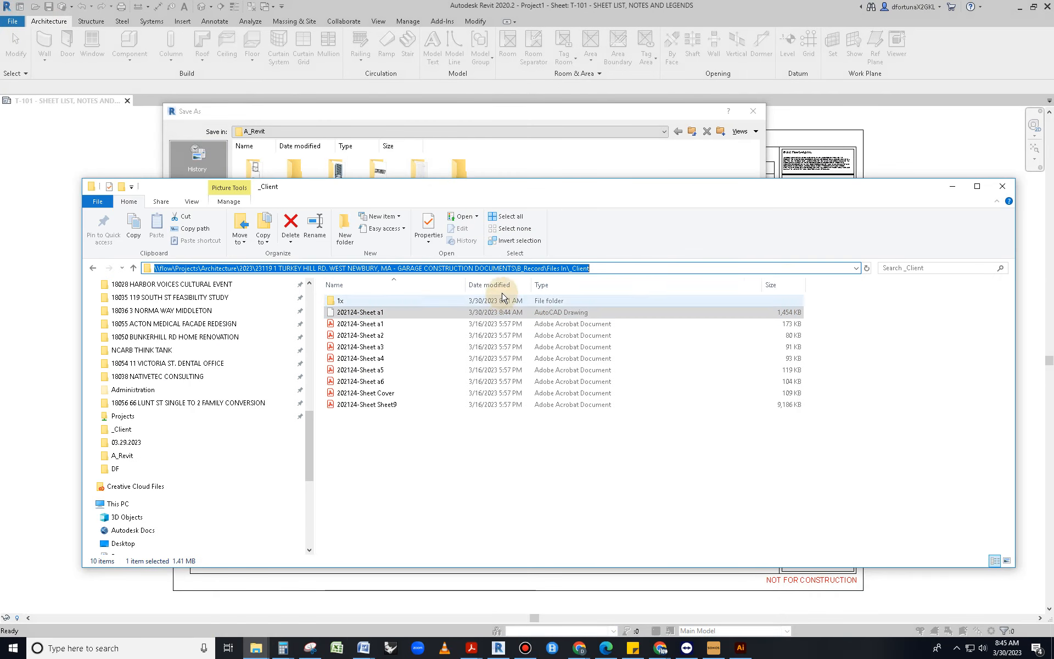
pyautogui.moveTo(515, 268); pyautogui.dragTo(254, 276)
pyautogui.hotkey('ctrl', 'c')
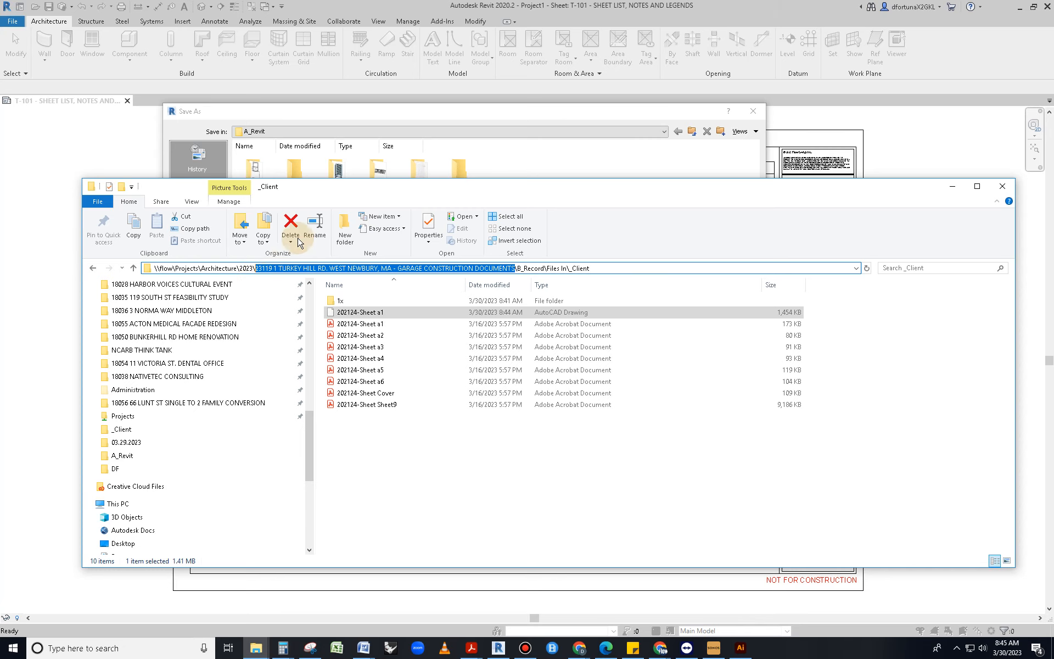
pyautogui.click(530, 113)
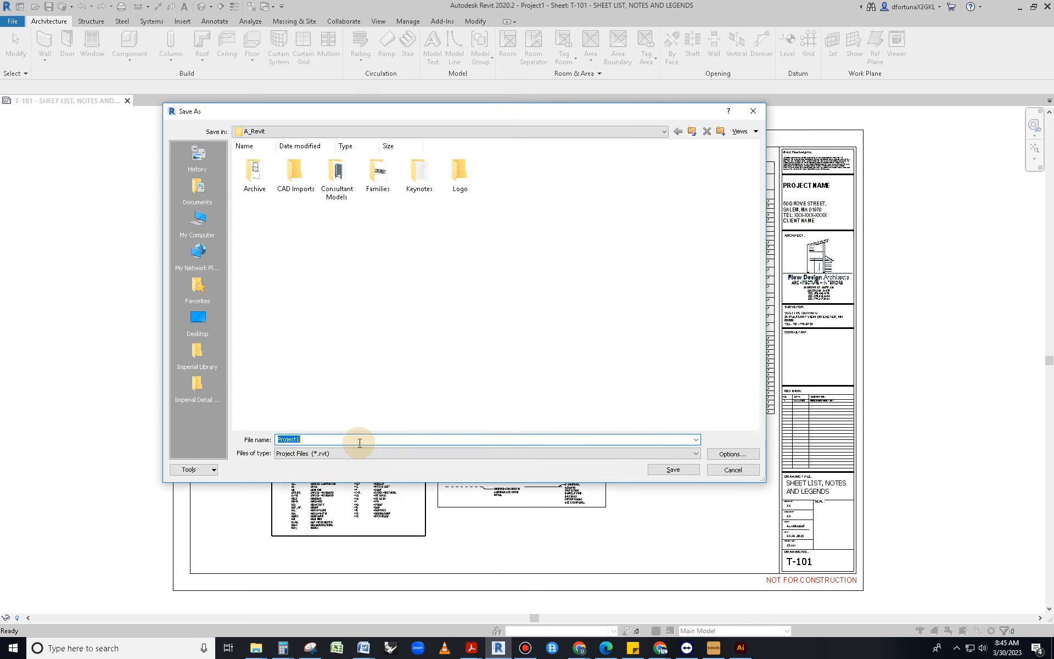
pyautogui.hotkey('ctrl', 'v')
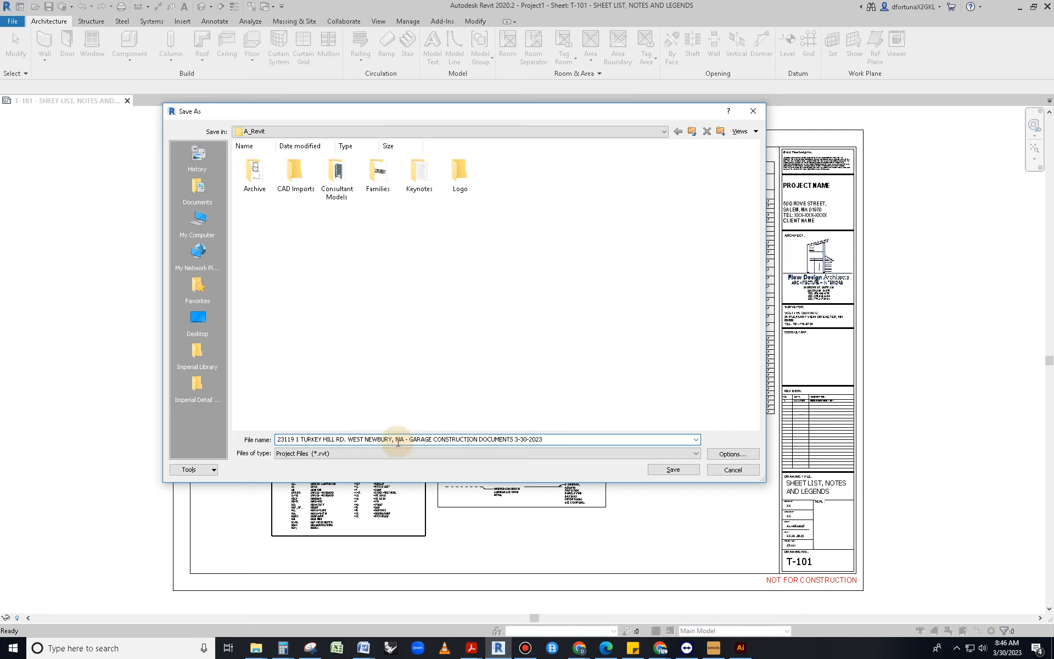
# Check the save Options and save the project into the A_Revit folder
pyautogui.click(734, 454)
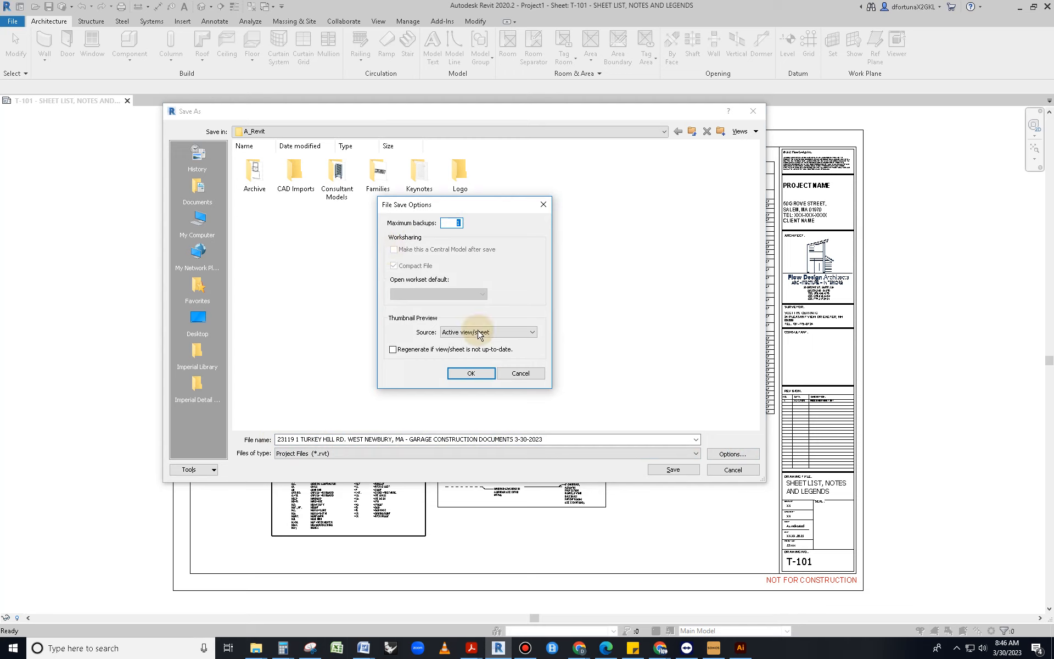
pyautogui.click(522, 373)
pyautogui.click(719, 454)
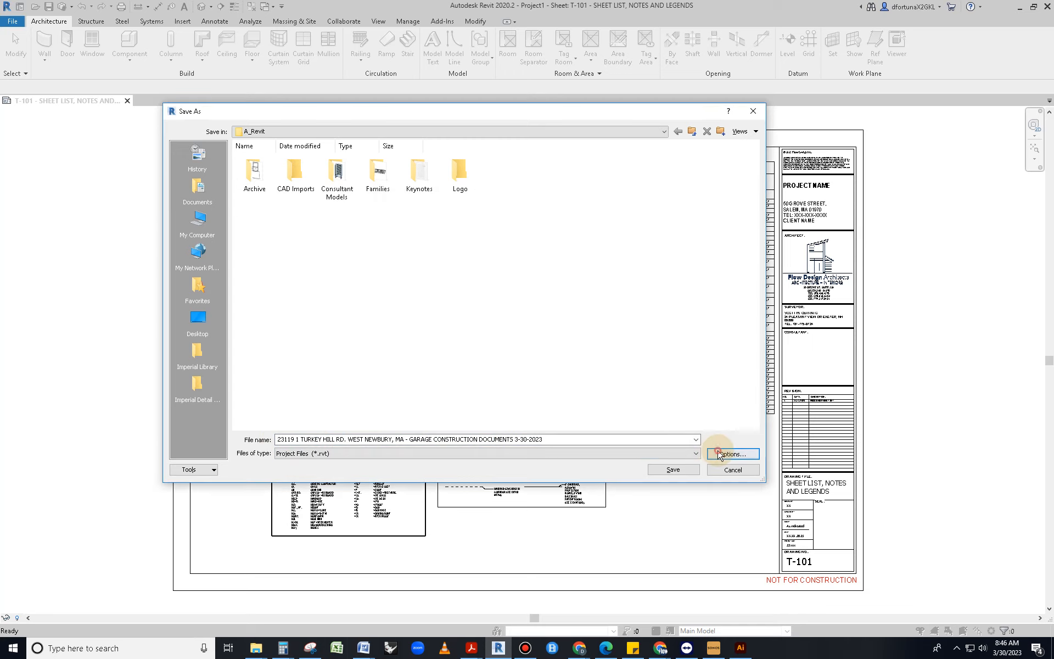
pyautogui.click(471, 373)
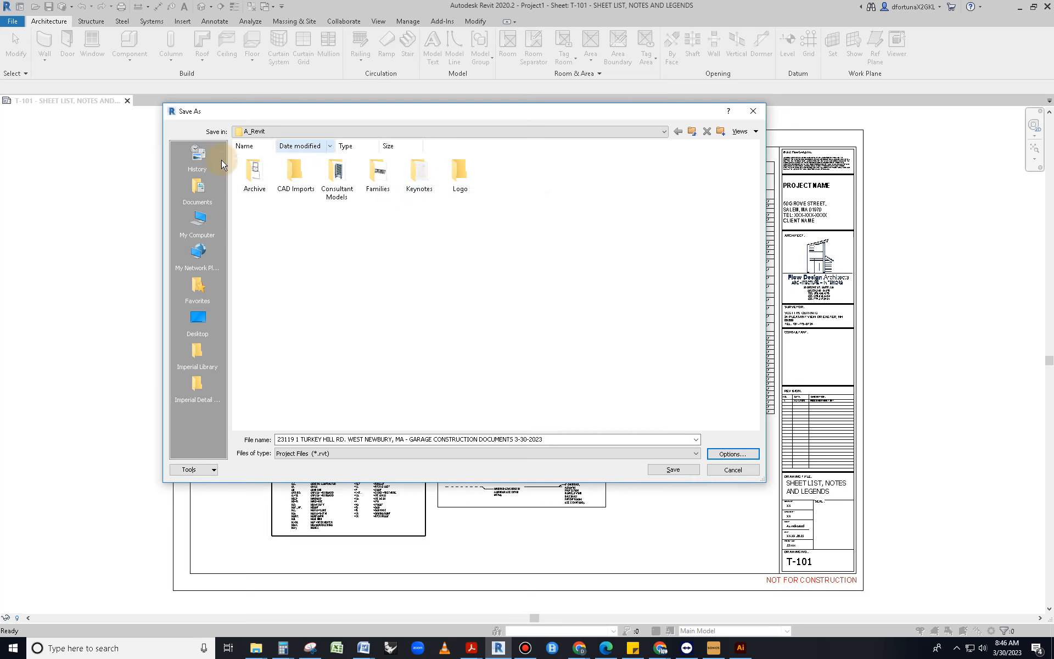
pyautogui.click(649, 470)
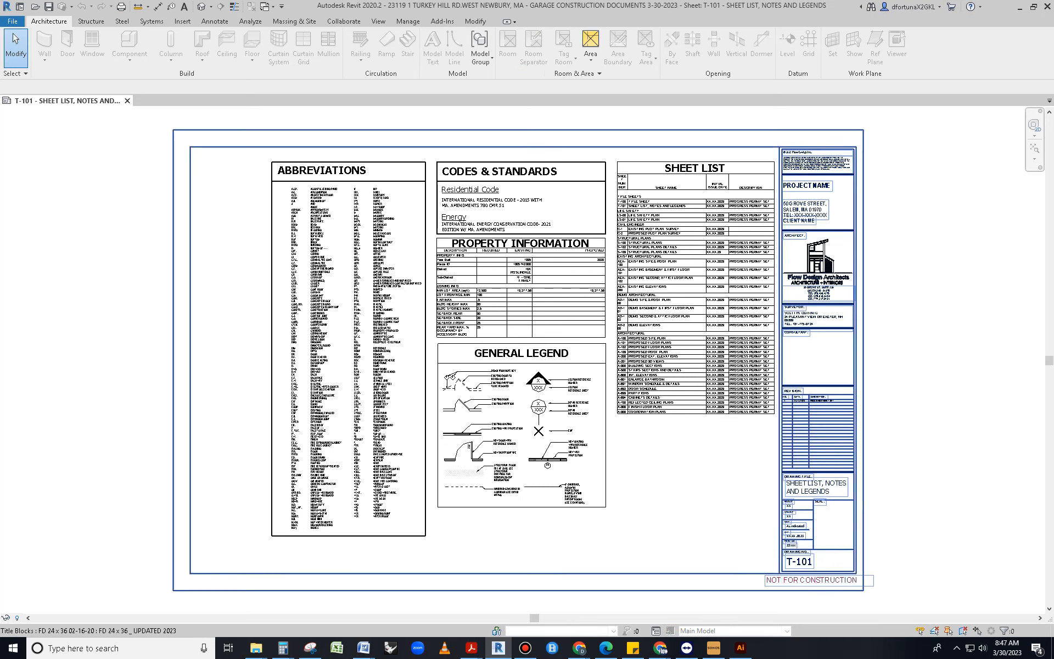
# Place Properties and Project Browser beside the sheet, collapse Sheets and expand Views (all) > Floor Plans
pyautogui.moveTo(1053, 142); pyautogui.dragTo(895, 137)
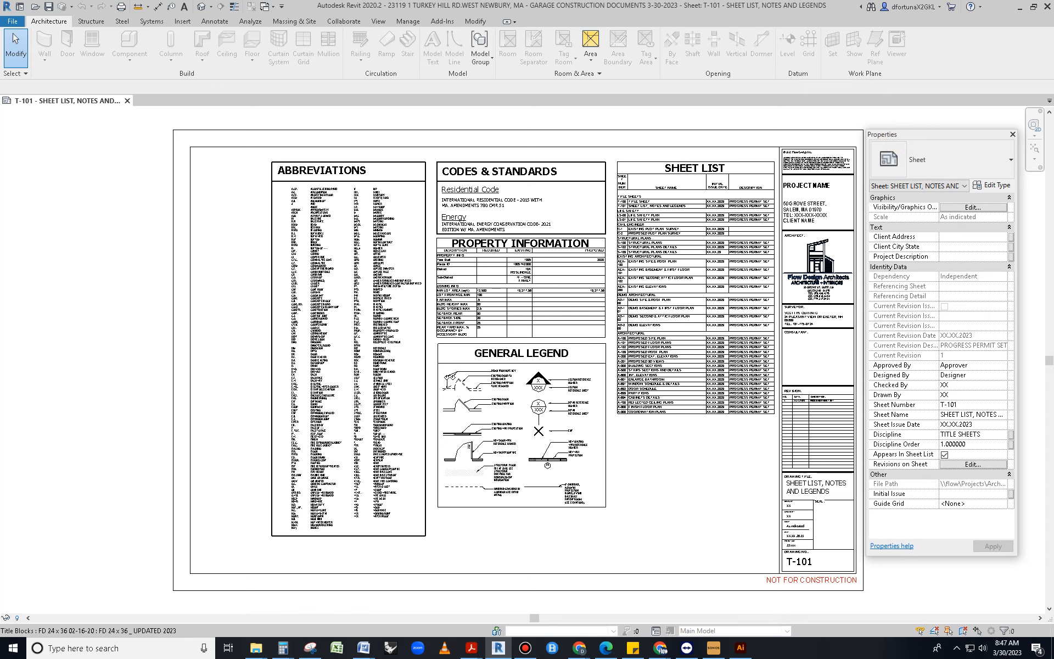
pyautogui.moveTo(1053, 115); pyautogui.dragTo(680, 117)
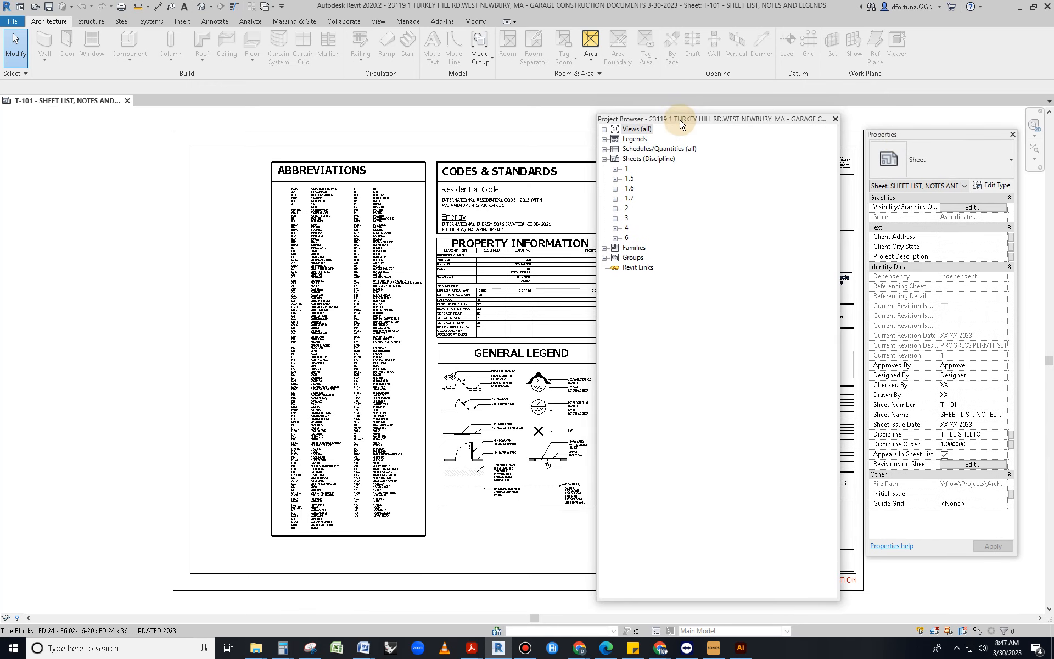
pyautogui.click(615, 179)
pyautogui.click(615, 179)
pyautogui.click(604, 160)
pyautogui.click(604, 130)
pyautogui.click(615, 139)
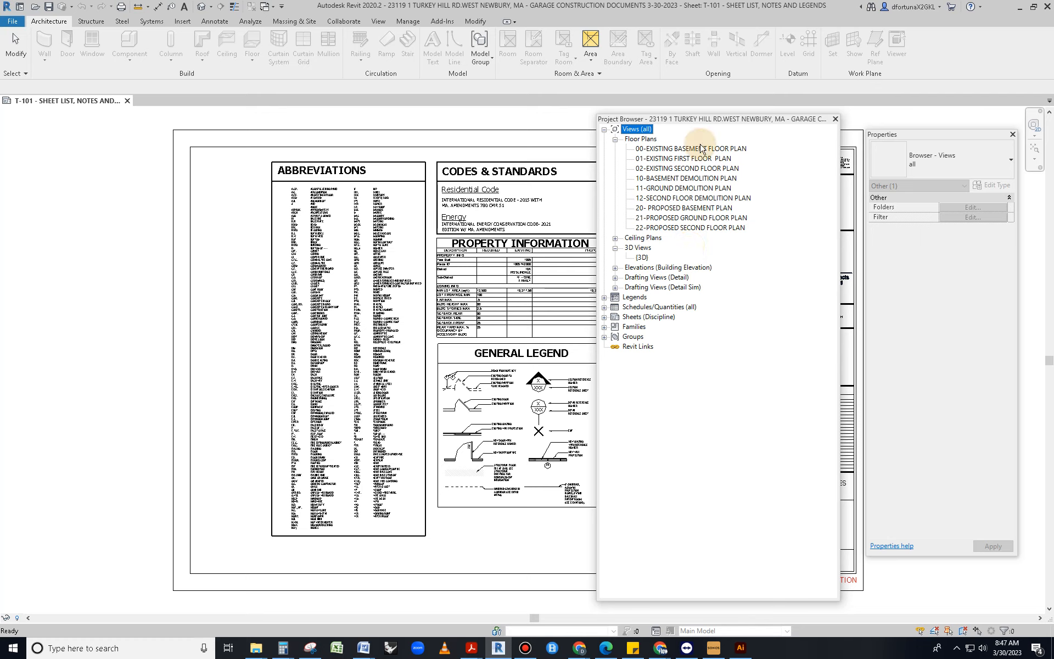
# Open 21-PROPOSED GROUND FLOOR PLAN, glance at the model in the Default 3D View, then close {3D}
pyautogui.doubleClick(678, 219)
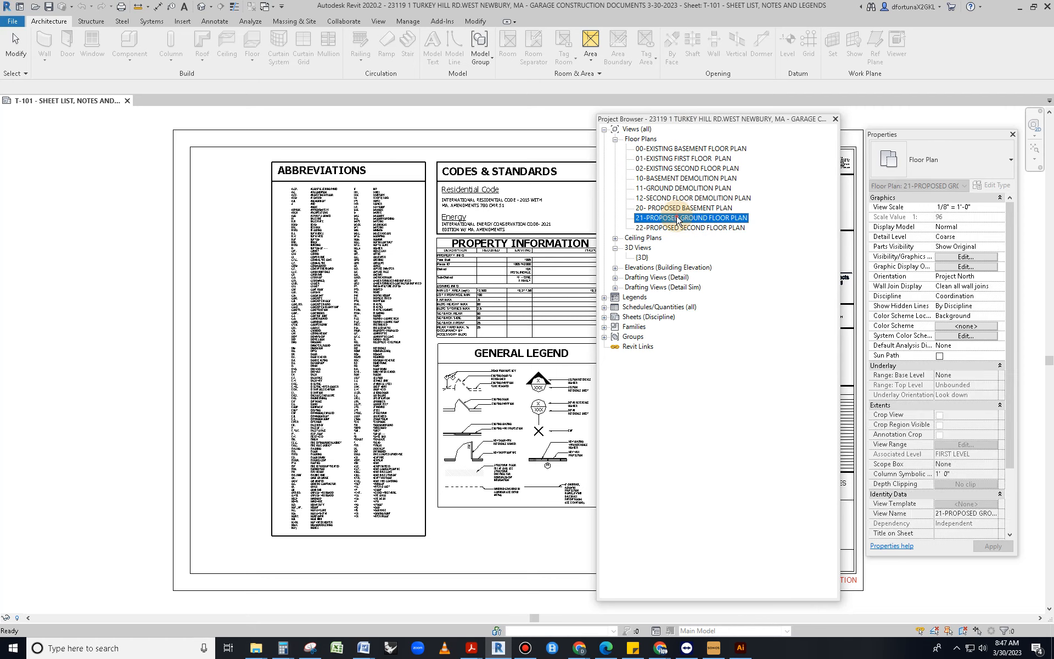
pyautogui.scroll(-1, 339, 261)
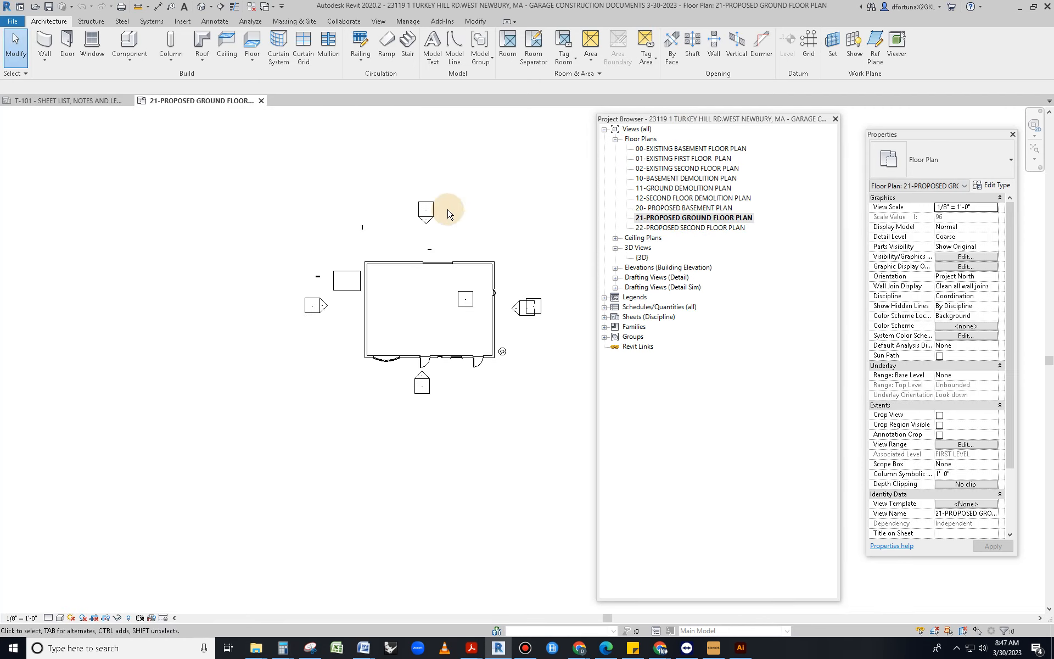
pyautogui.click(201, 6)
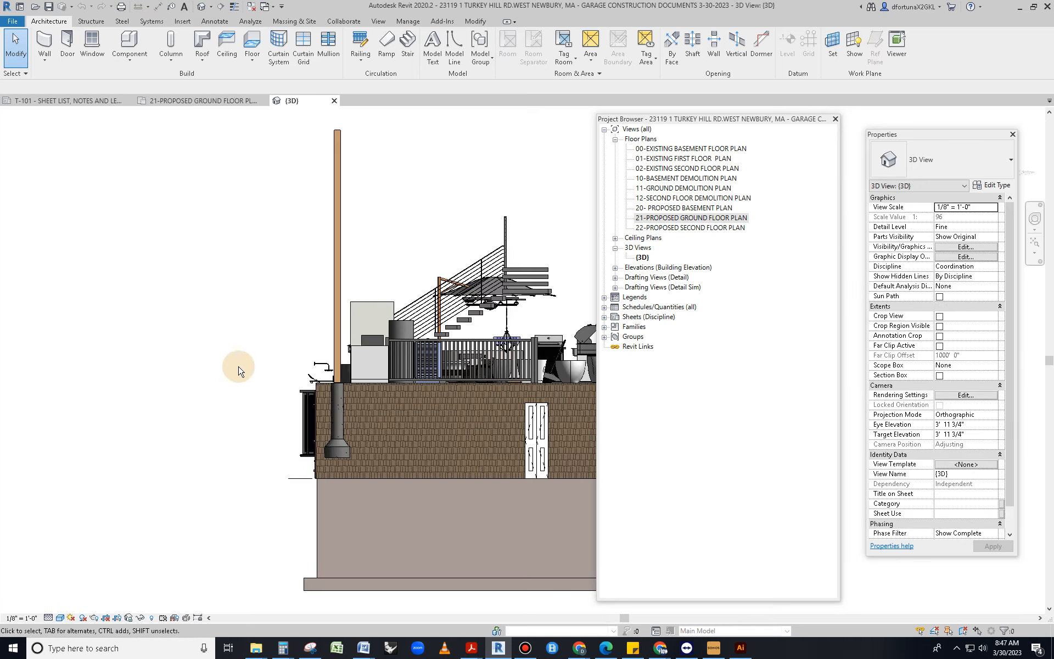
pyautogui.scroll(-4, 245, 374)
pyautogui.keyDown('shift'); pyautogui.moveTo(321, 458); pyautogui.dragTo(433, 371, button='middle'); pyautogui.keyUp('shift')
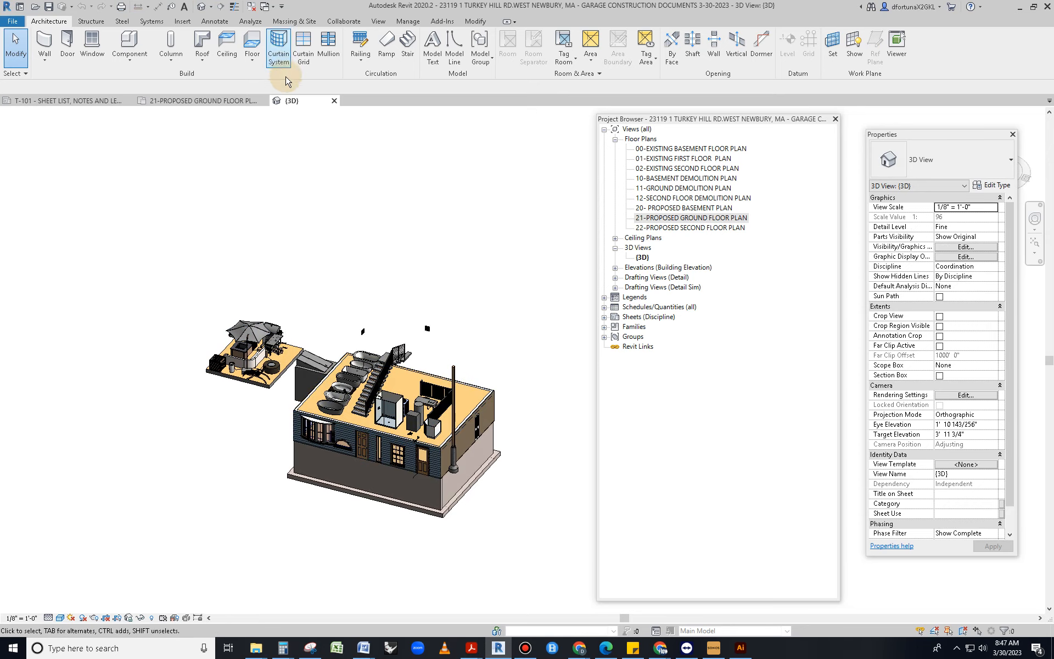
pyautogui.click(334, 100)
pyautogui.scroll(-2, 204, 371)
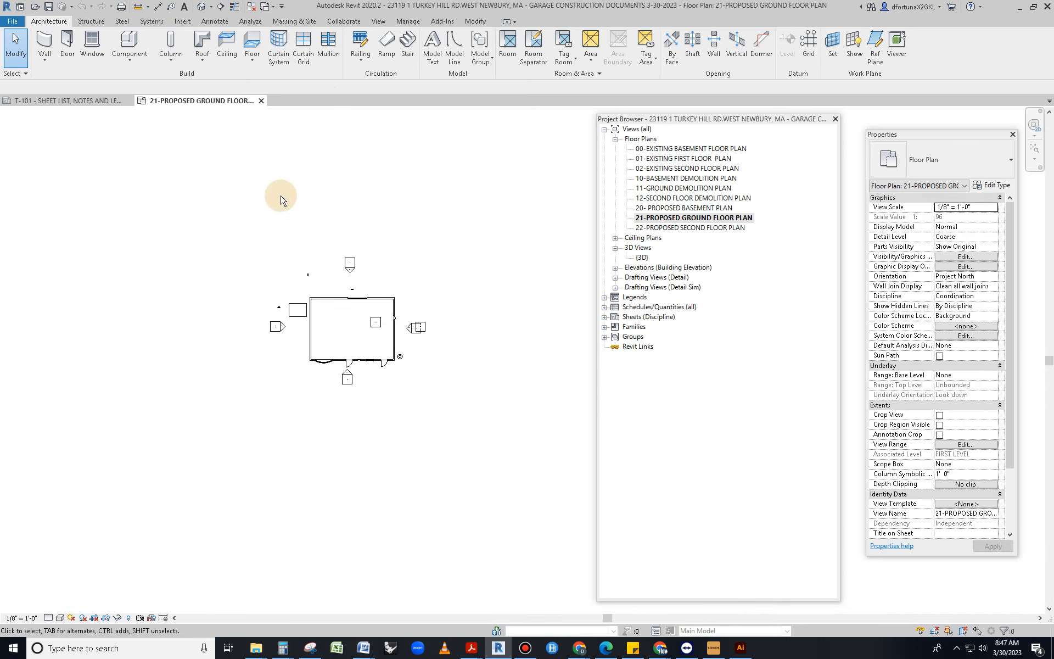
pyautogui.click(379, 22)
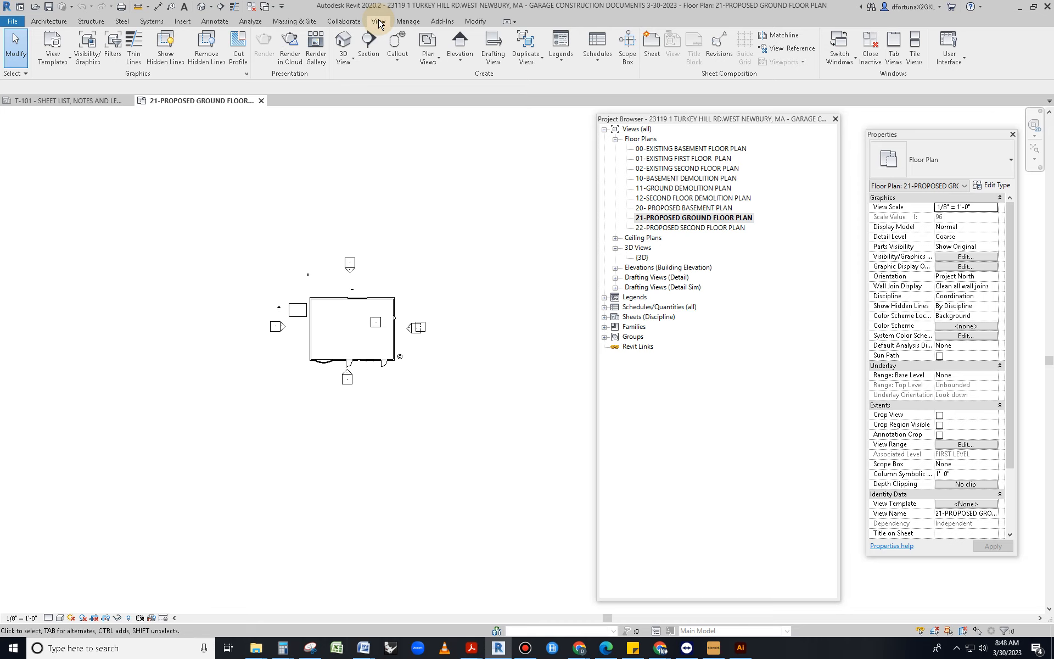
pyautogui.click(182, 22)
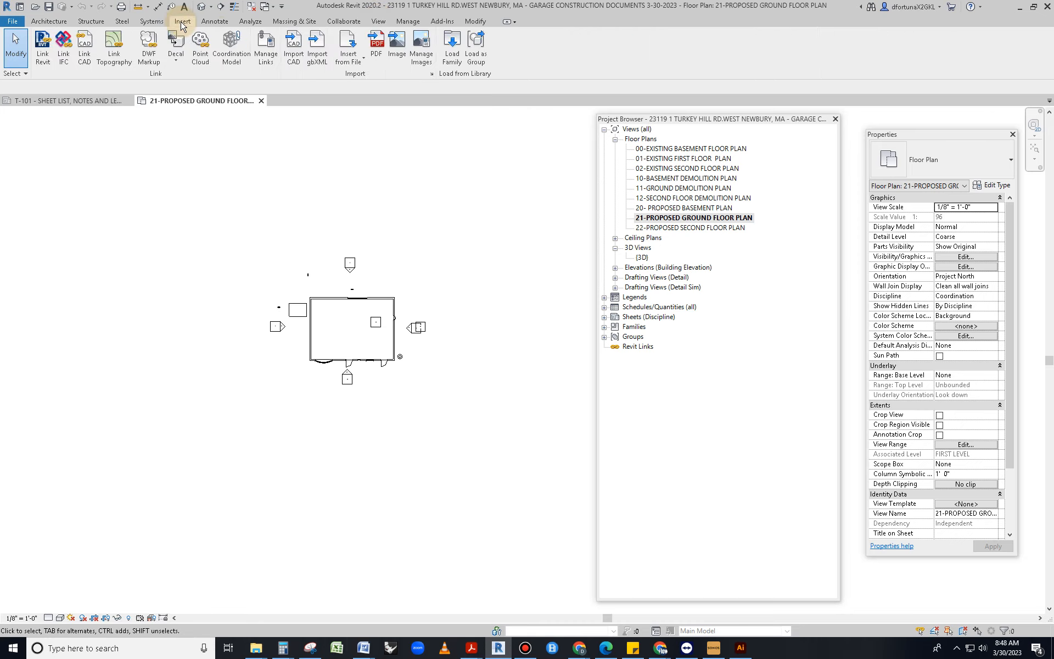
# Start Import CAD and copy the _Client folder path from File Explorer
pyautogui.click(295, 60)
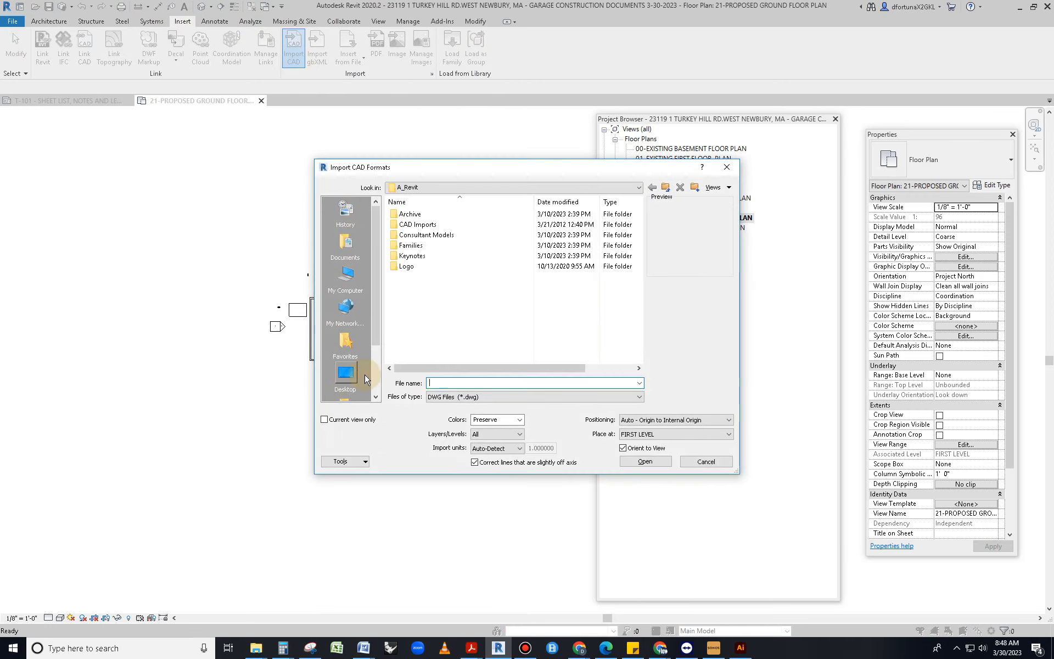
pyautogui.click(256, 648)
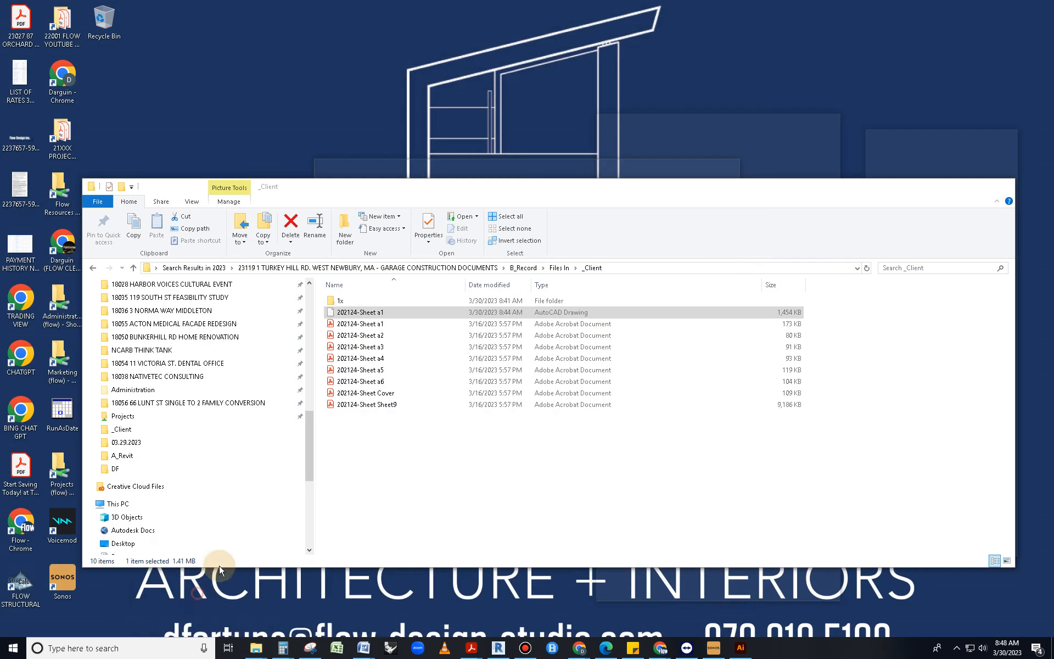
pyautogui.click(250, 605)
pyautogui.click(632, 268)
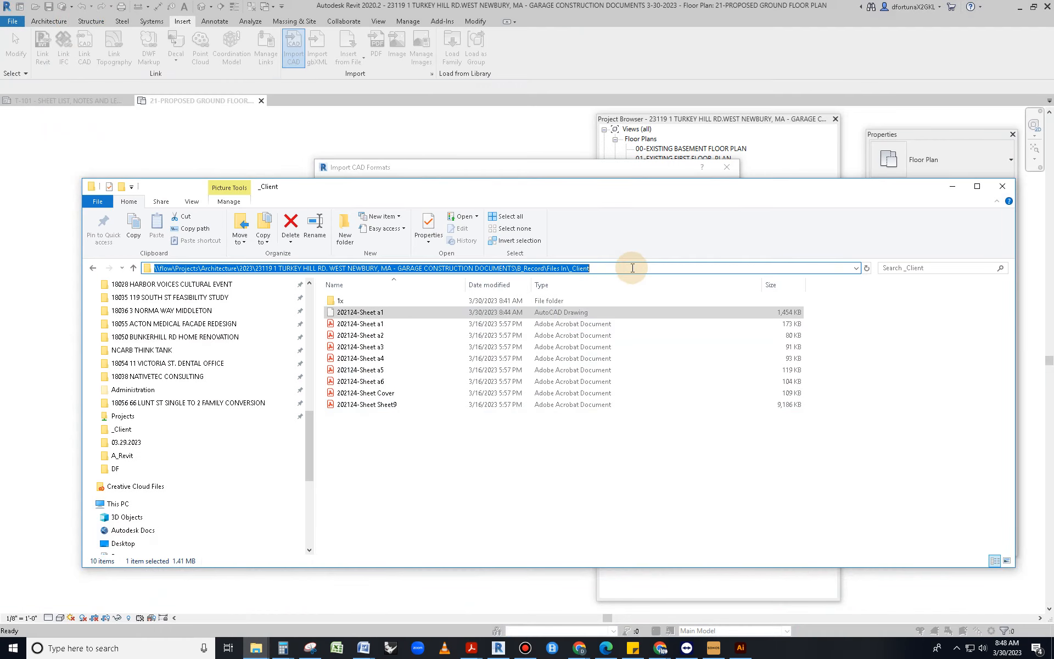
pyautogui.click(952, 187)
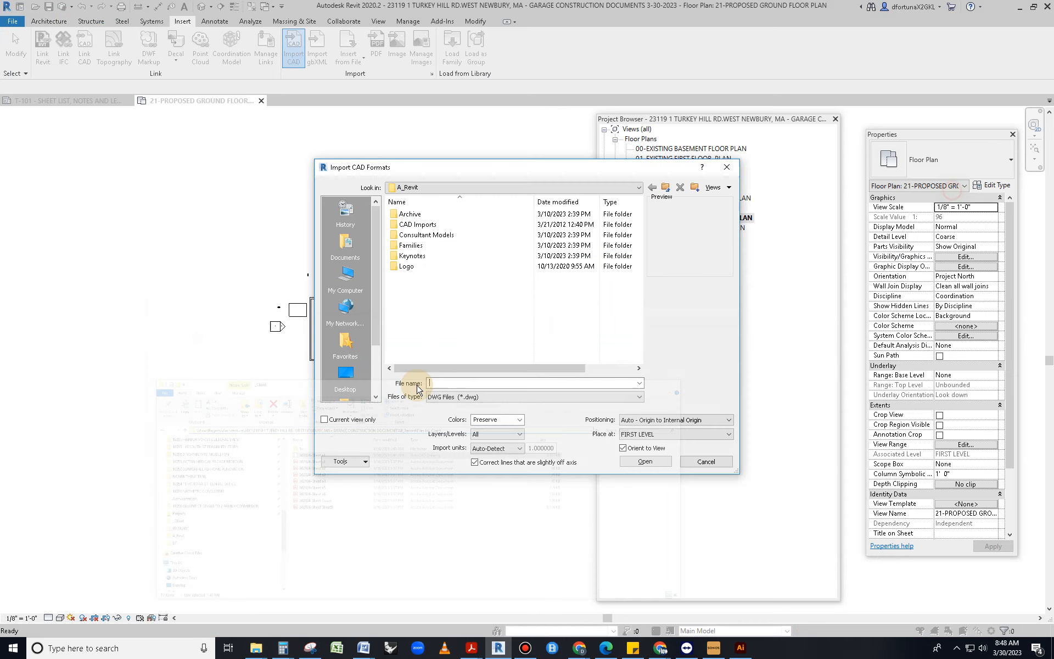
# Import 202124-Sheet a1.dwg from the pasted _Client path with Current view only checked
pyautogui.click(470, 382)
pyautogui.hotkey('ctrl', 'v')
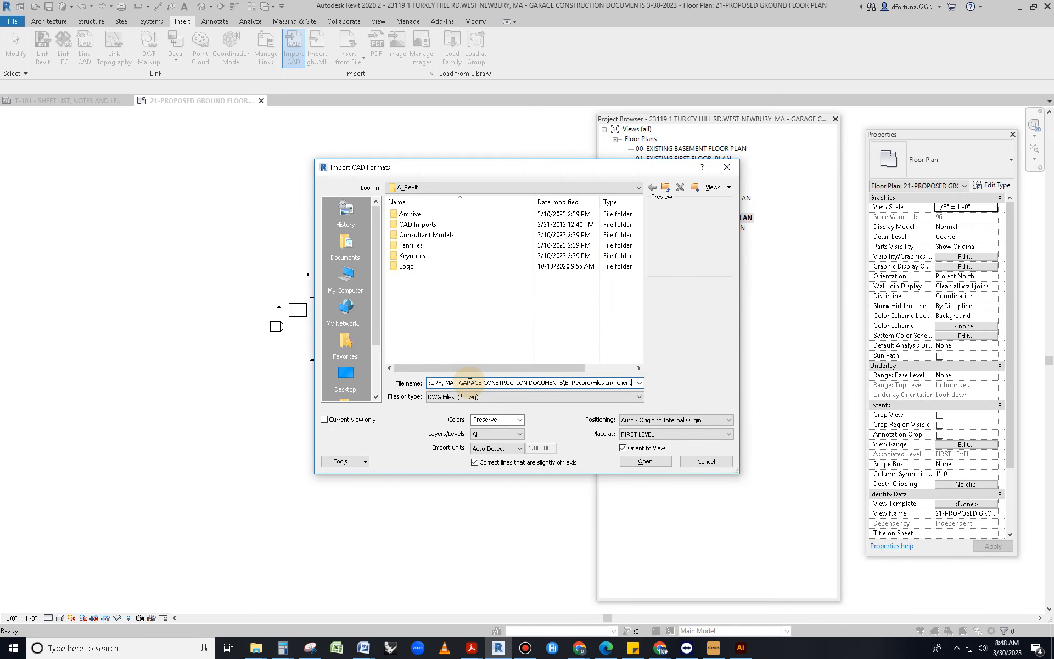
pyautogui.press('Return')
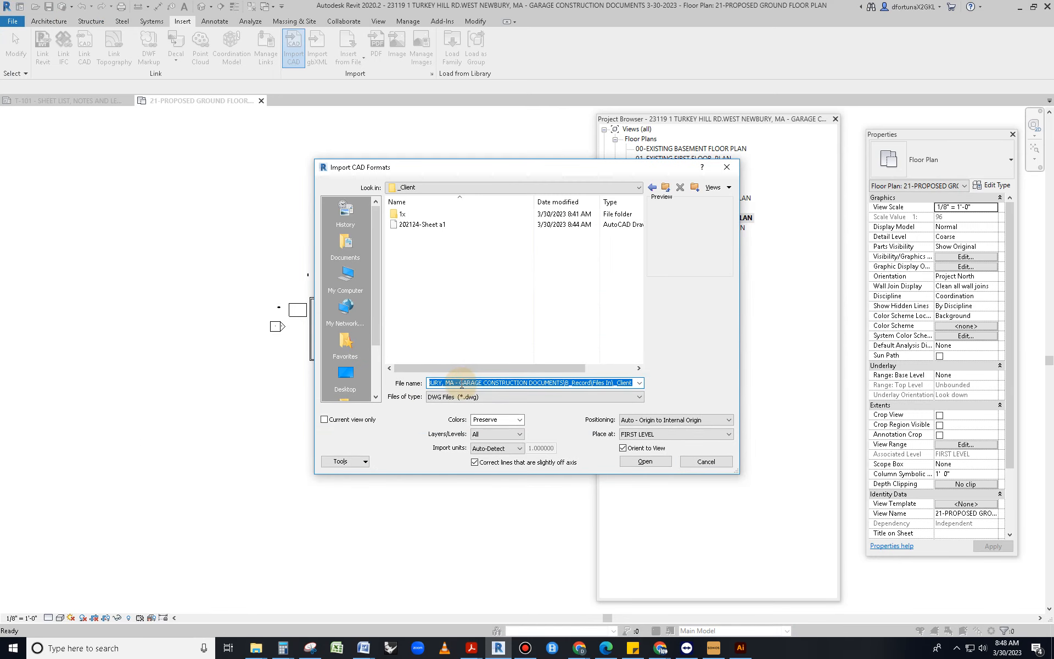
pyautogui.click(355, 420)
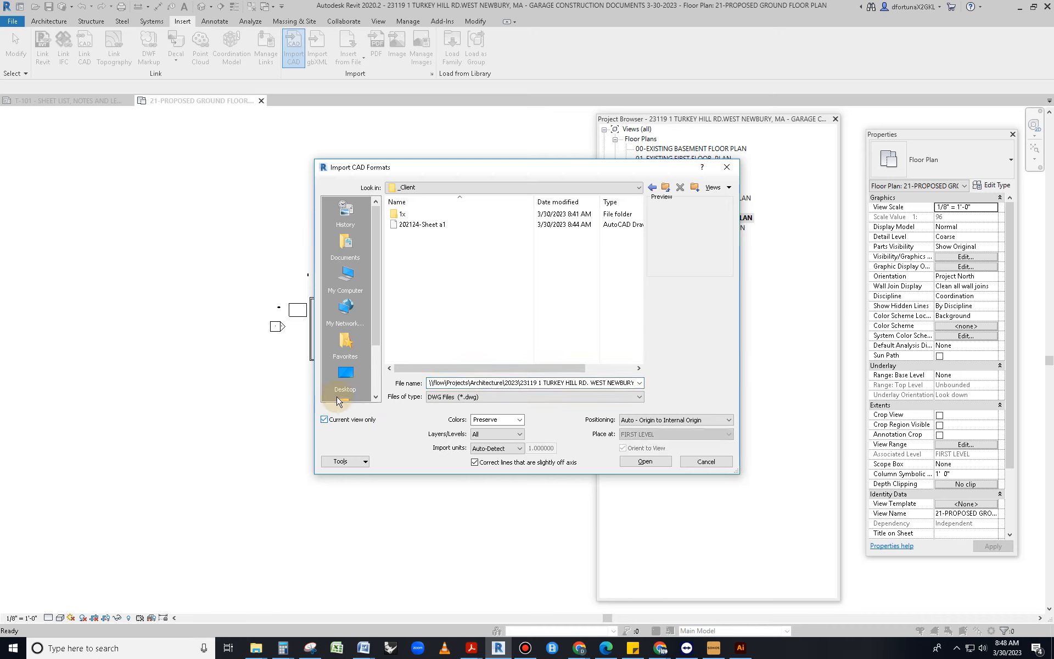
pyautogui.click(424, 227)
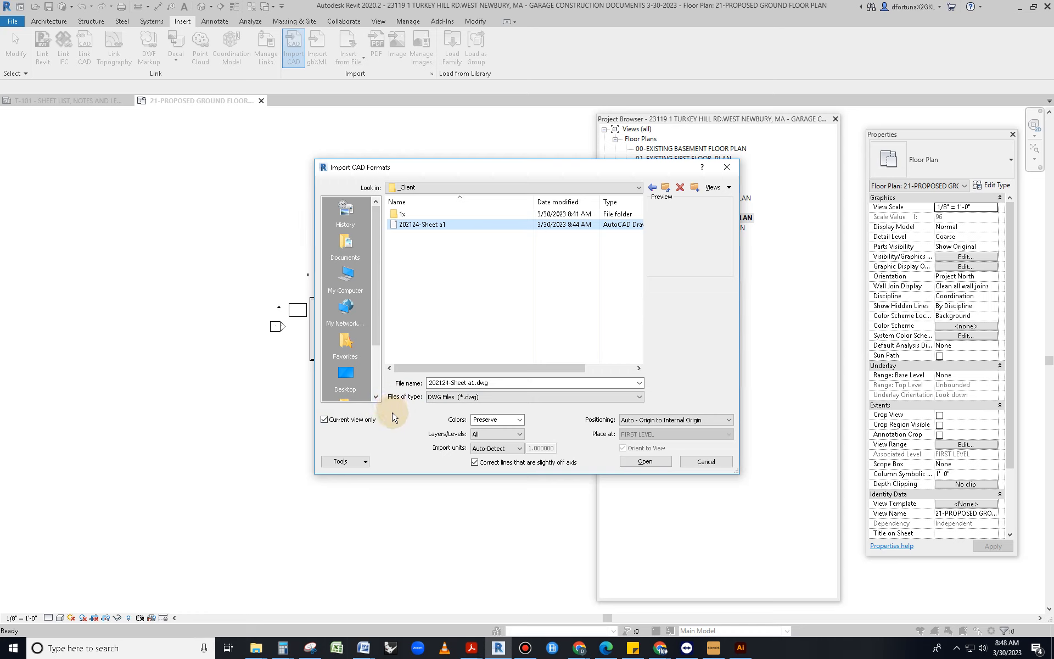
pyautogui.click(644, 462)
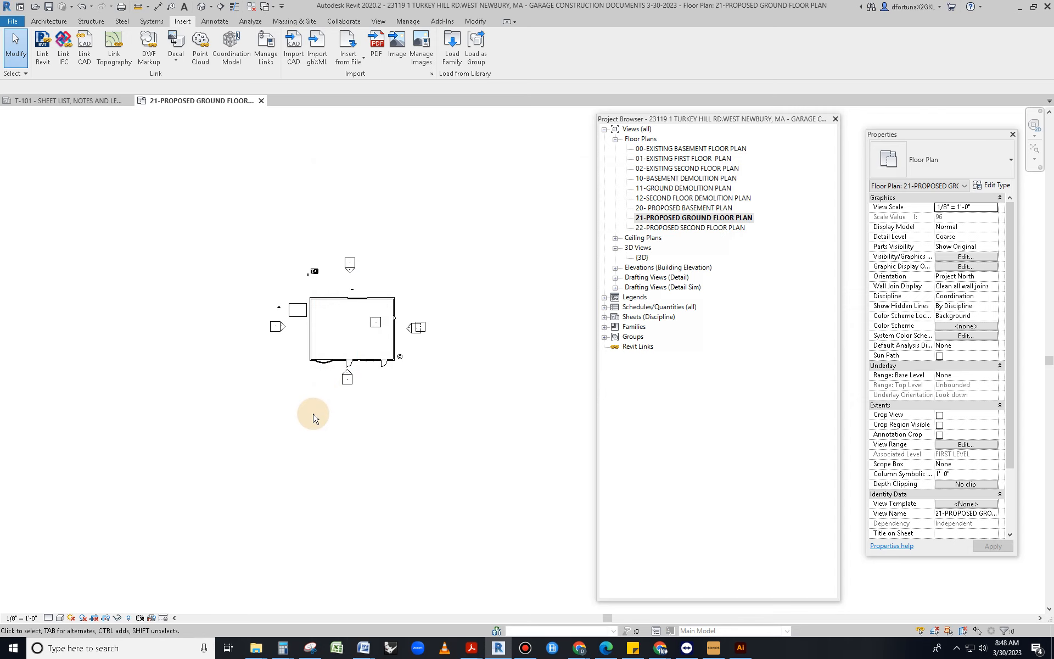
# Move the Properties panel lower and zoom to fit the whole ground floor plan
pyautogui.moveTo(889, 136); pyautogui.dragTo(892, 217)
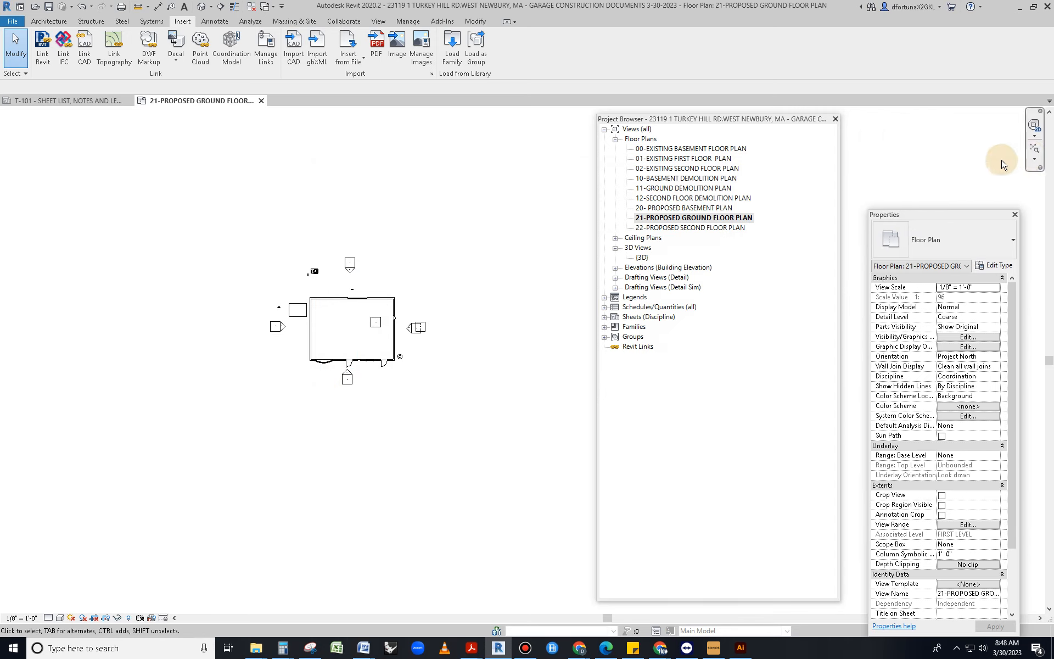
pyautogui.click(1035, 150)
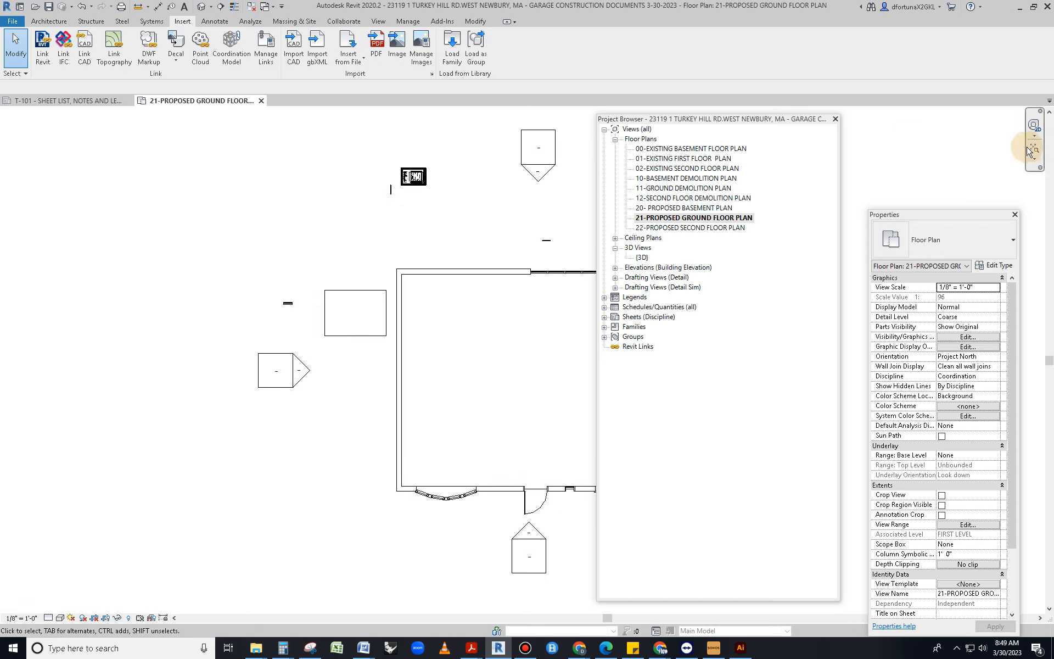
pyautogui.scroll(-2, 255, 348)
pyautogui.scroll(10, 359, 241)
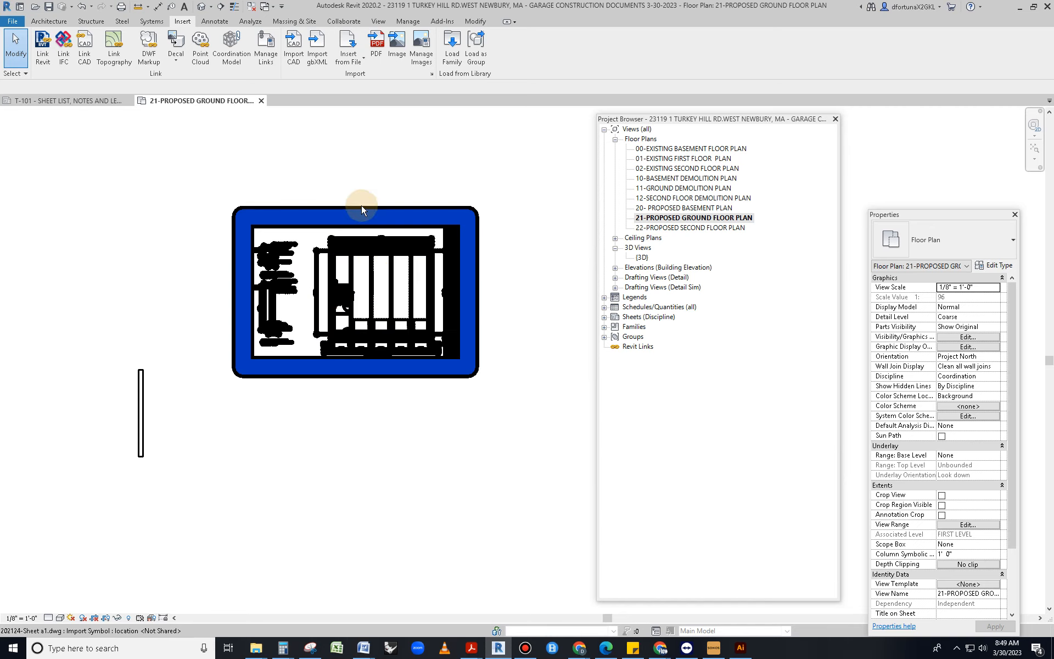
pyautogui.scroll(1, 346, 250)
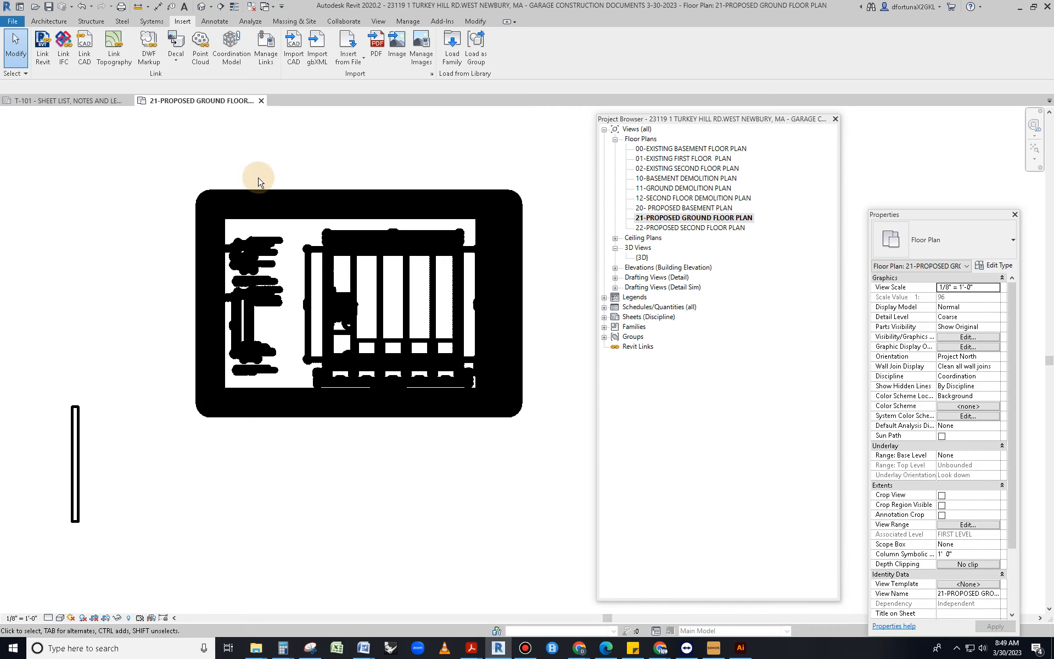
# Turn on Thin Lines, zoom in, and select the imported 202124-Sheet a1 DWG
pyautogui.click(233, 7)
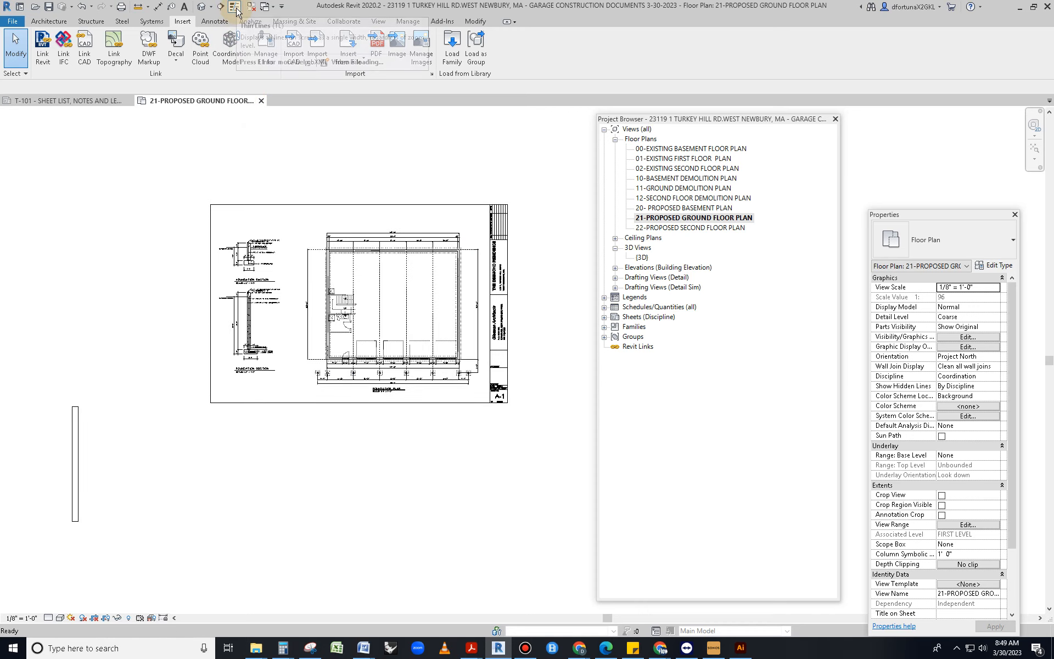
pyautogui.scroll(5, 401, 341)
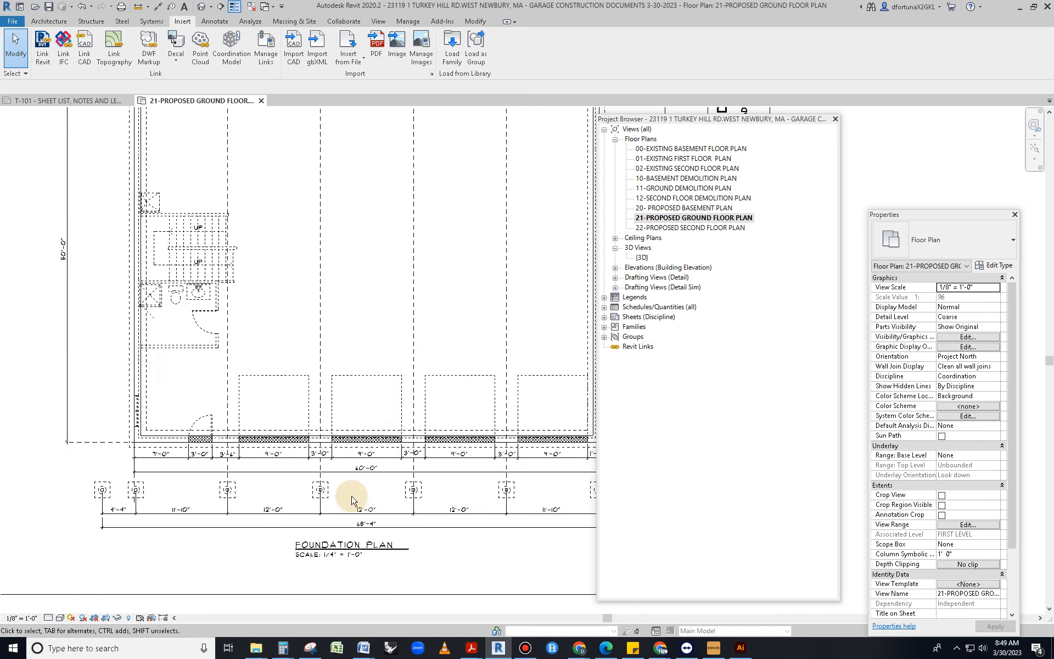
pyautogui.scroll(4, 352, 492)
pyautogui.scroll(-4, 328, 416)
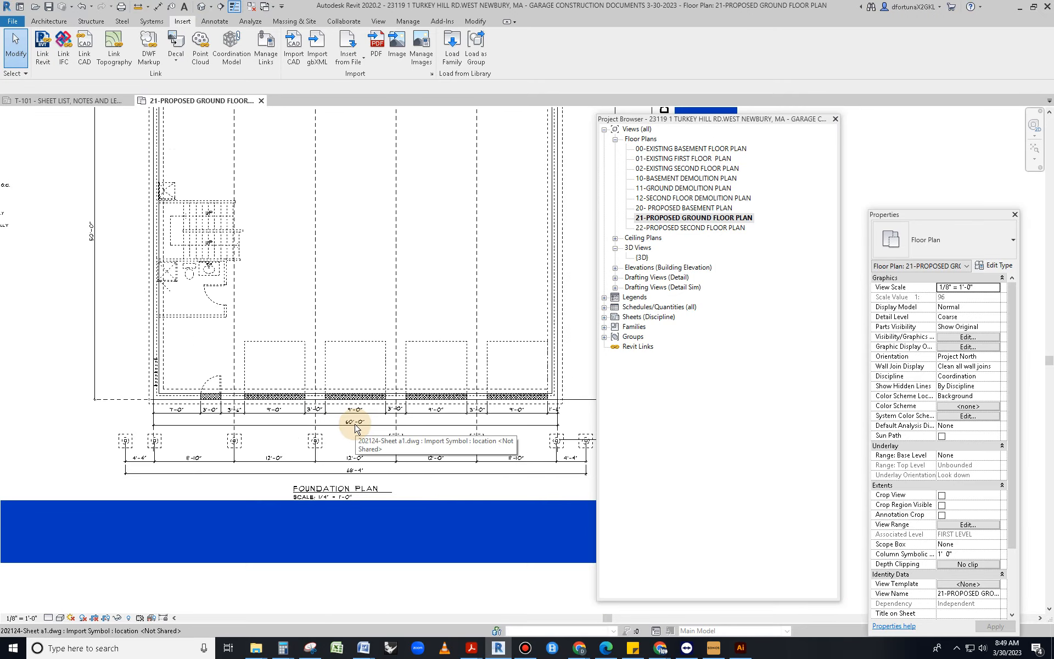
pyautogui.click(353, 430)
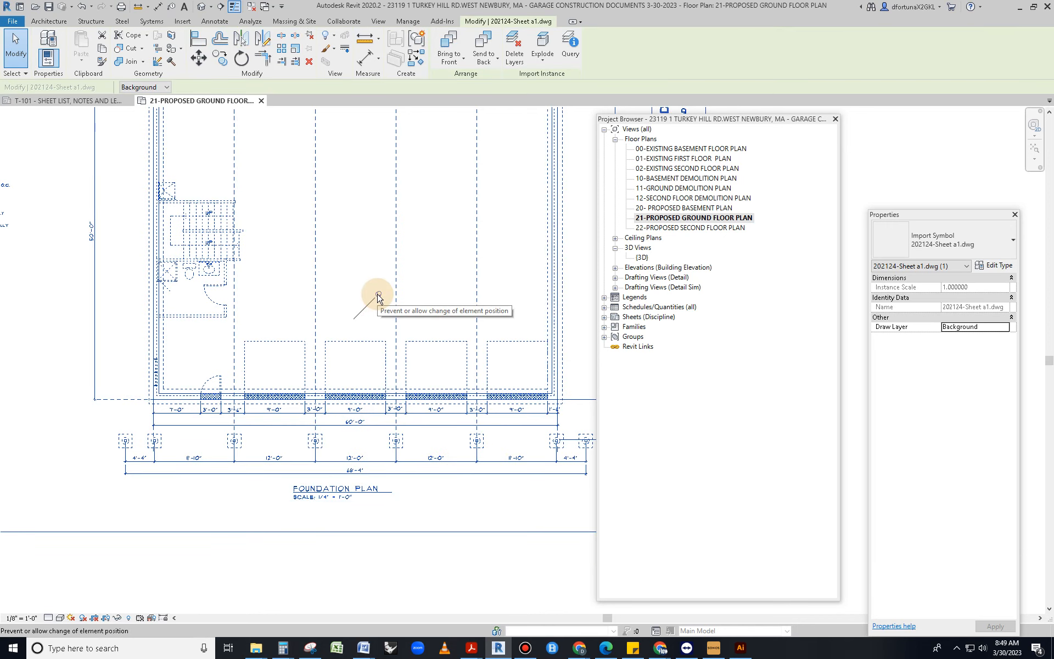
# Unpin the DWG and scale it so the 60'-0" dimension measures 60 feet
pyautogui.click(378, 295)
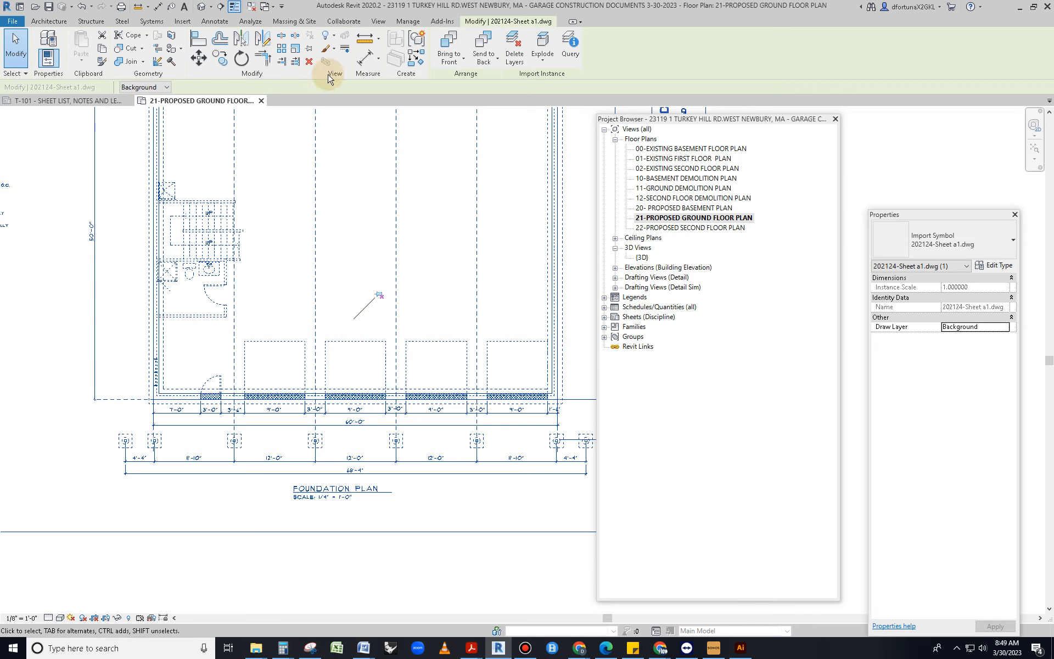
pyautogui.click(297, 49)
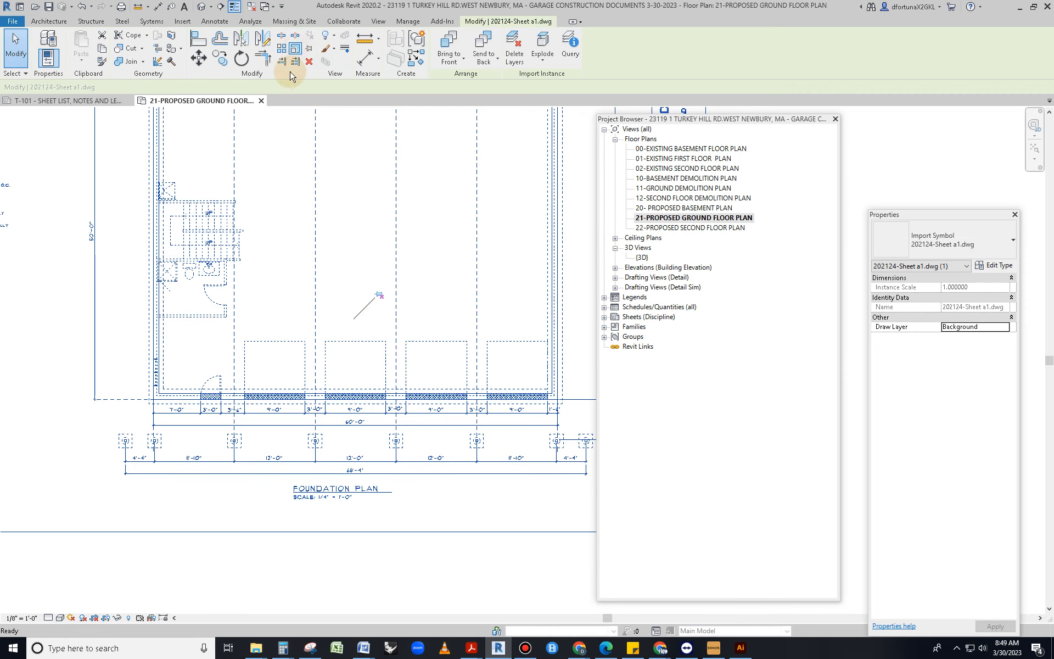
pyautogui.click(155, 423)
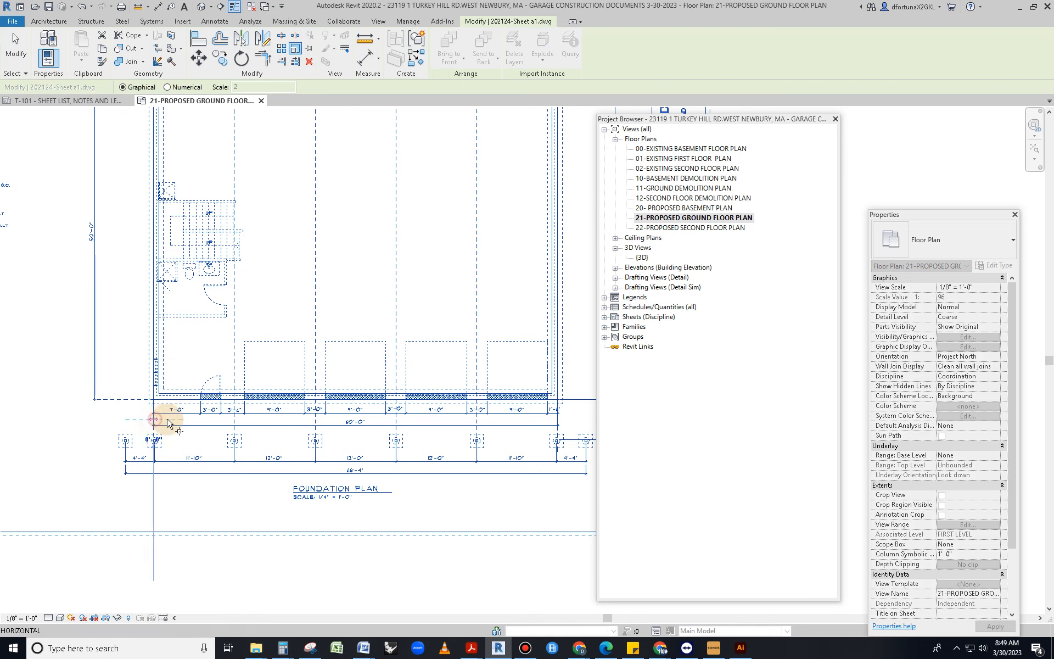
pyautogui.click(558, 422)
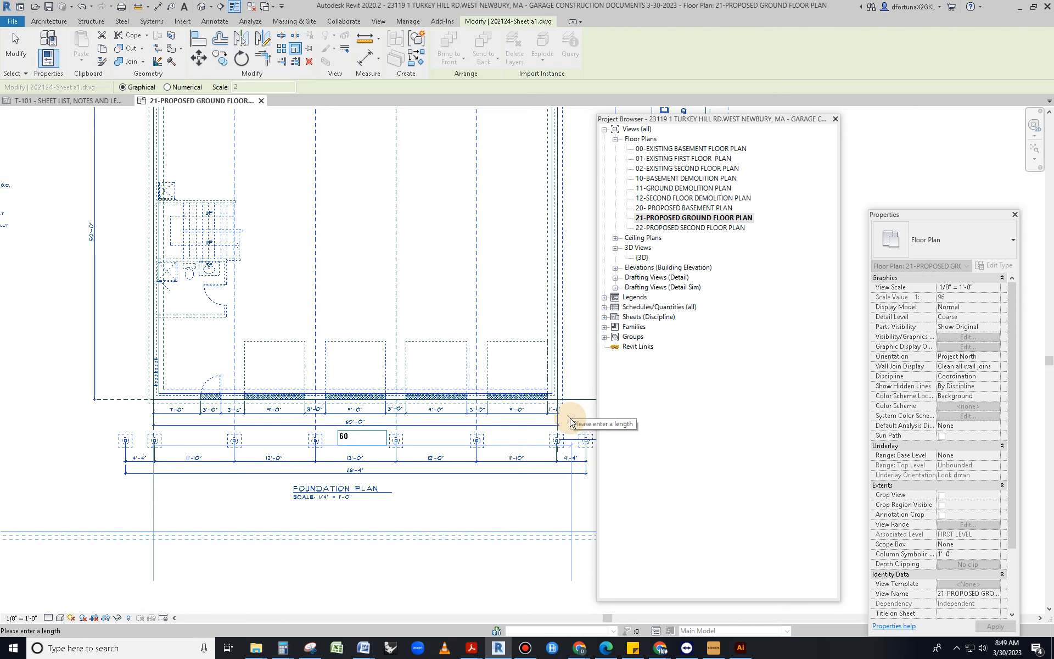
pyautogui.click(570, 422)
pyautogui.scroll(6, 382, 411)
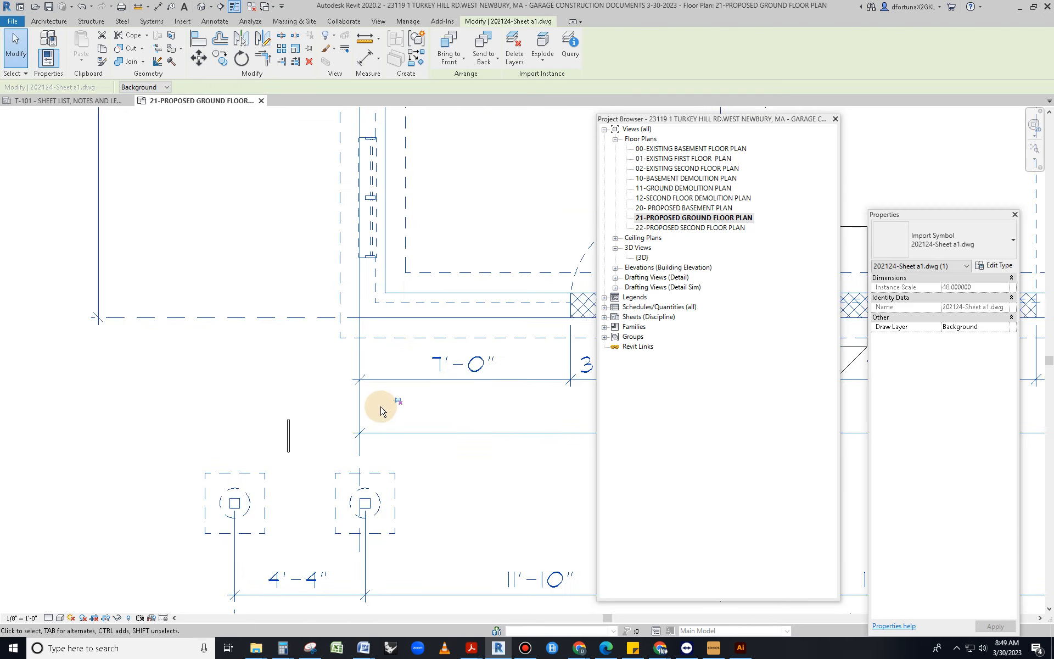
pyautogui.scroll(-6, 381, 411)
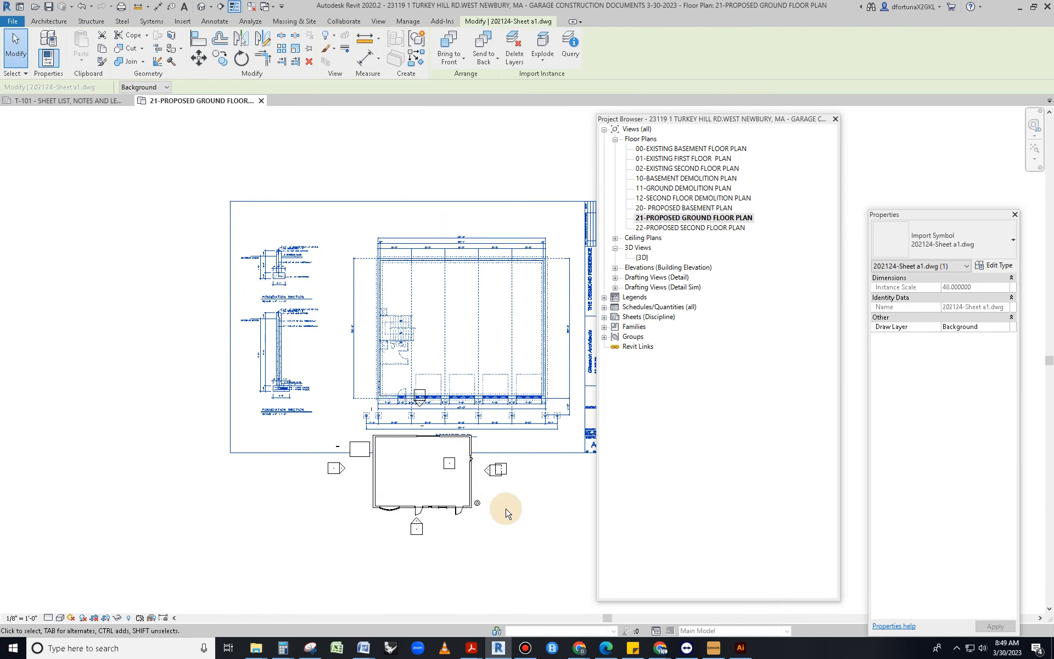
# Move the scaled A-1 sheet up above the building, then review the stair and door area
pyautogui.click(510, 505)
pyautogui.moveTo(510, 505); pyautogui.dragTo(372, 558, button='middle')
pyautogui.scroll(2, 377, 529)
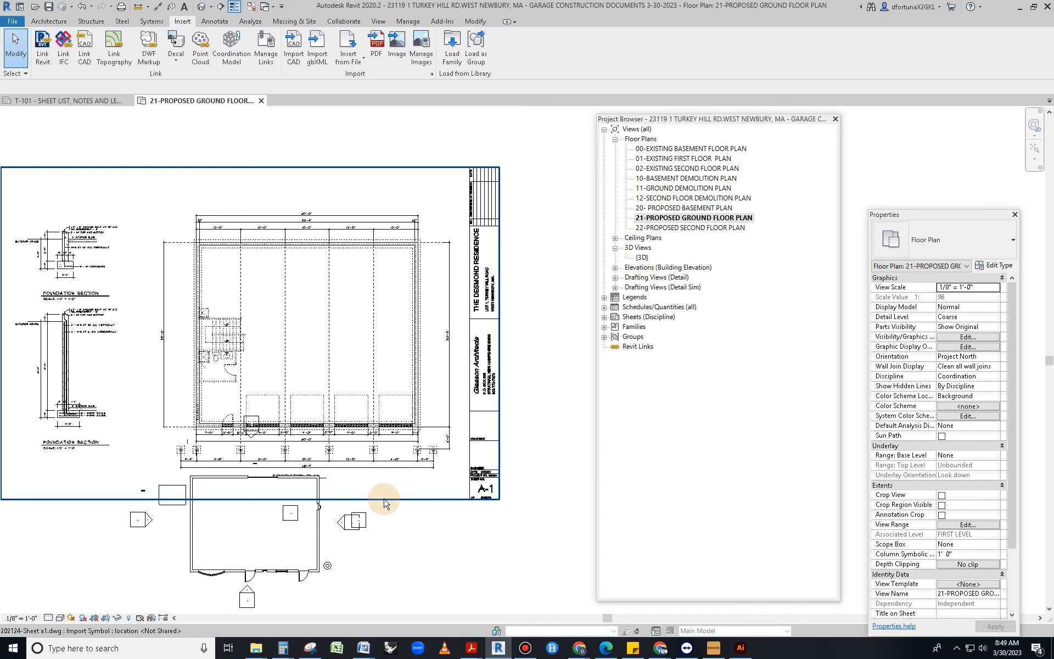
pyautogui.click(390, 502)
pyautogui.moveTo(391, 502); pyautogui.dragTo(402, 416)
pyautogui.click(389, 447)
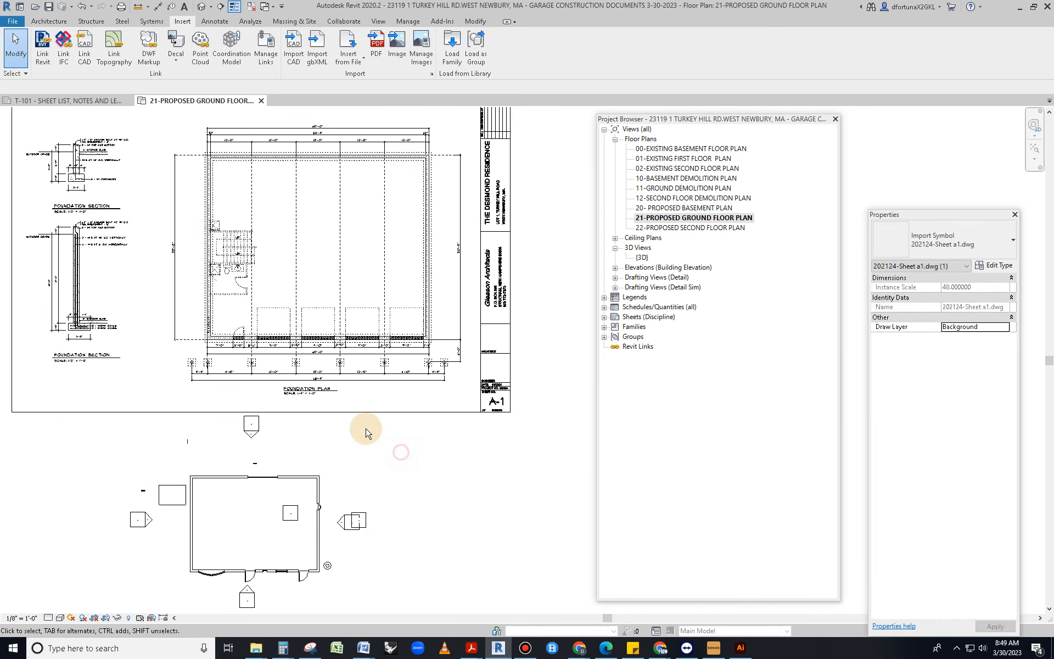
pyautogui.scroll(1, 249, 272)
pyautogui.scroll(1, 249, 269)
pyautogui.moveTo(248, 269); pyautogui.dragTo(245, 419, button='middle')
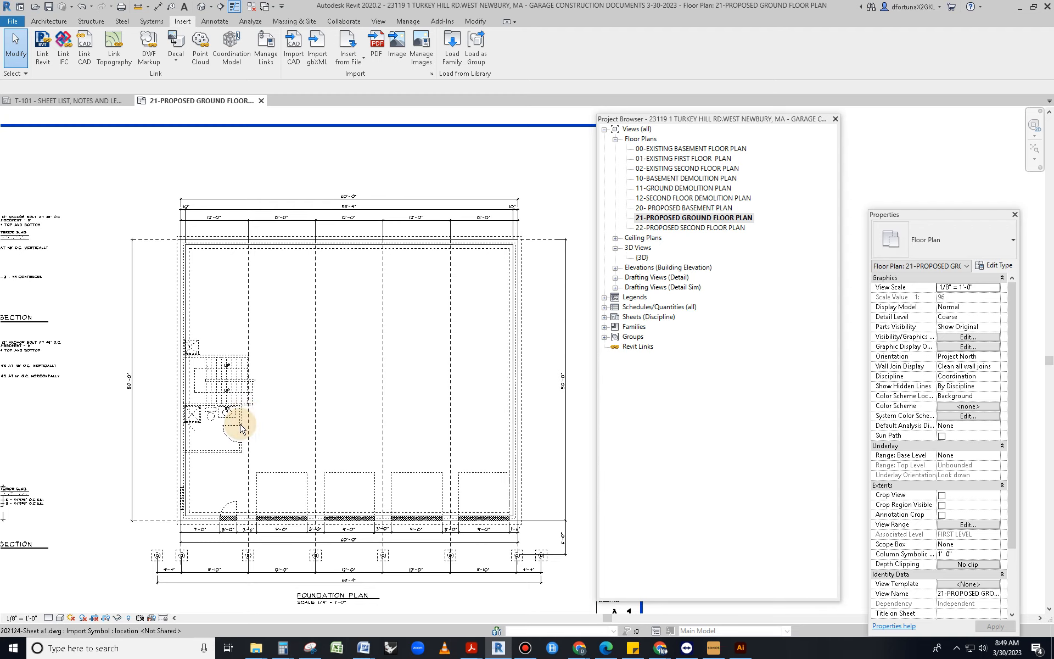
pyautogui.scroll(-2, 238, 423)
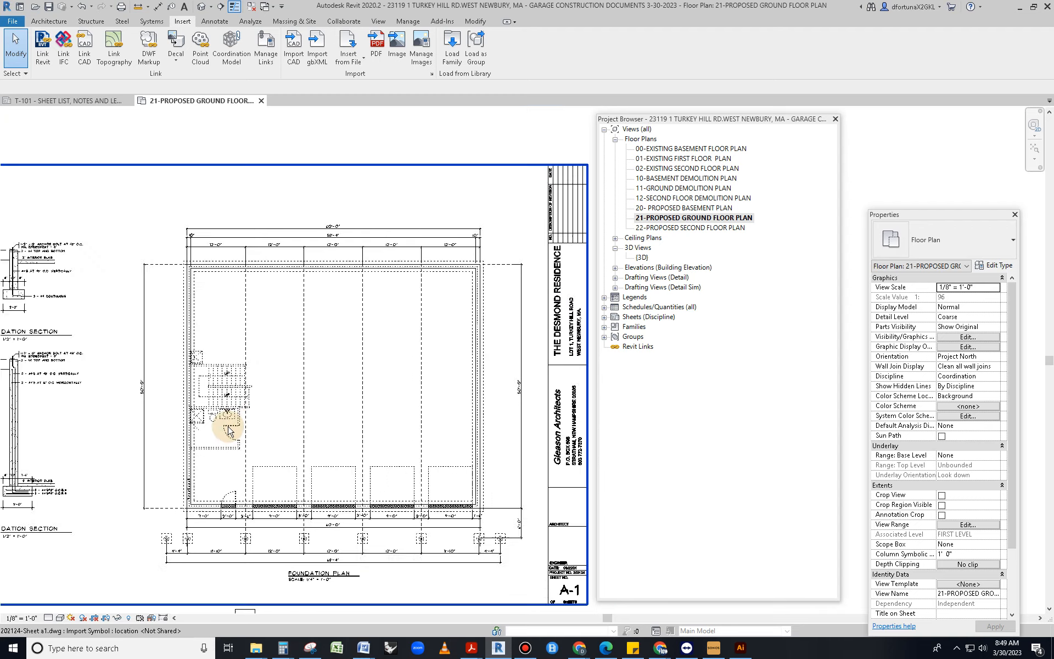
pyautogui.scroll(-2, 417, 384)
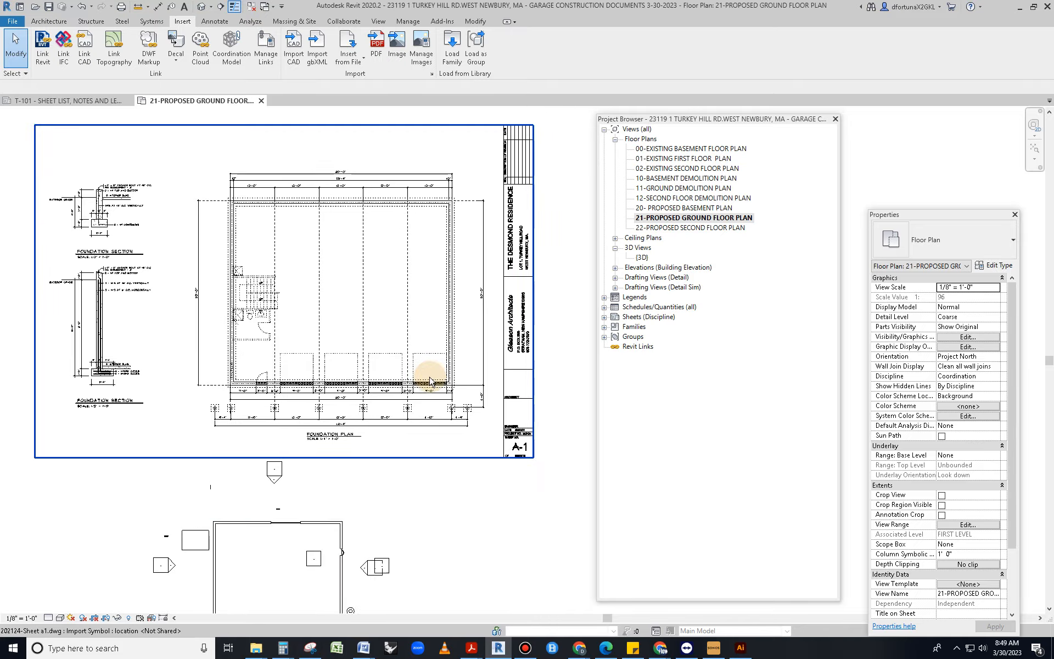